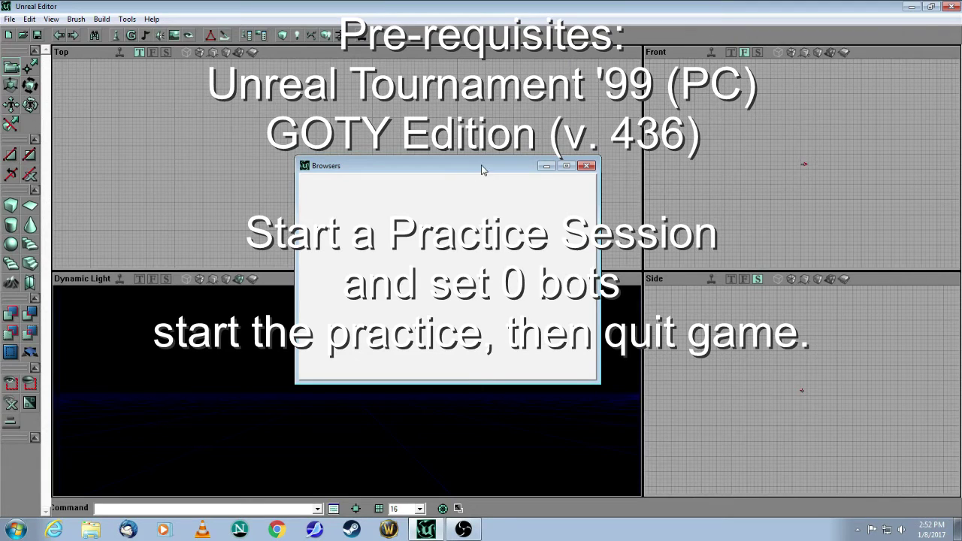
Close the empty Browsers window and dismiss the security update notification.
{"action": "left_click_drag", "start_coordinate": [481, 167], "coordinate": [468, 189]}
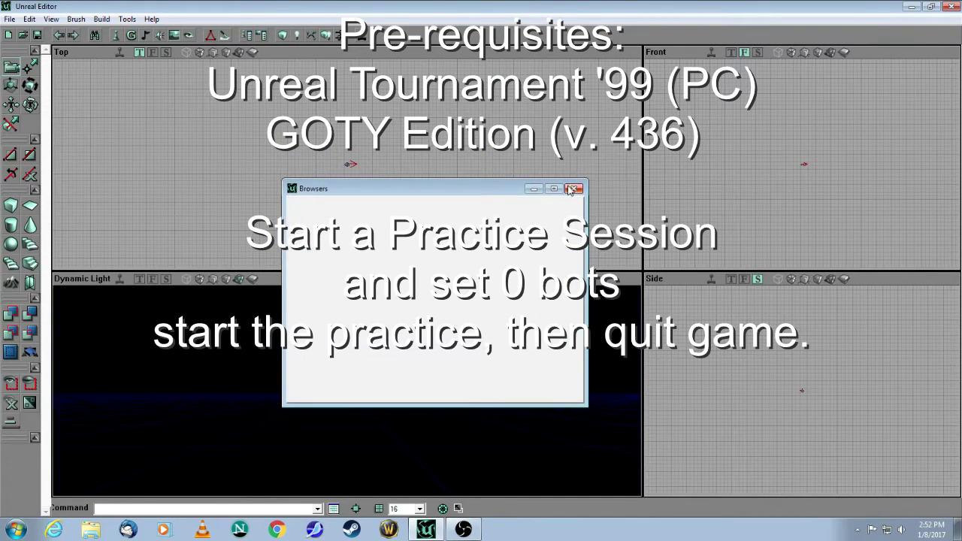
{"action": "left_click", "coordinate": [574, 189]}
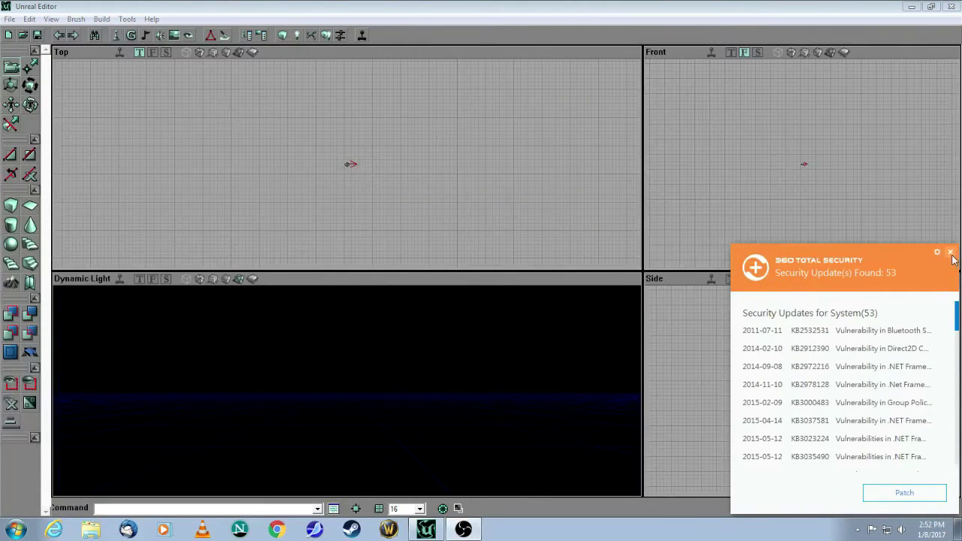
{"action": "left_click", "coordinate": [950, 253]}
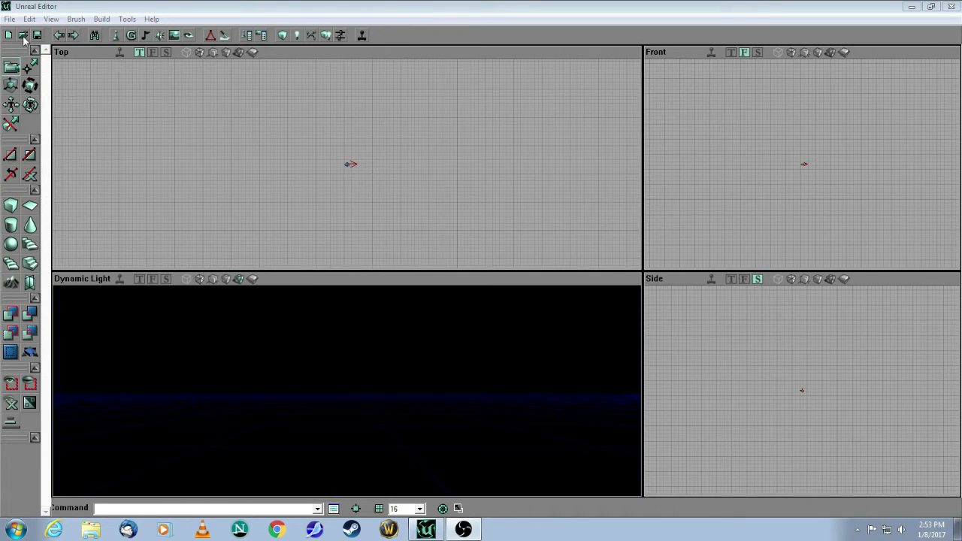
Examine the empty level in the Top, Front, Side and Dynamic Light viewports.
{"action": "left_click", "coordinate": [9, 19]}
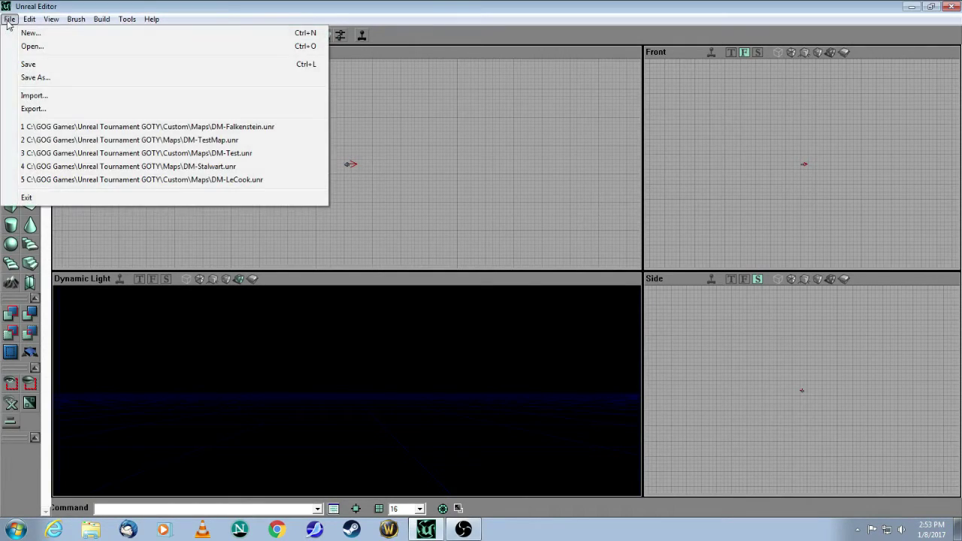
{"action": "left_click", "coordinate": [9, 20]}
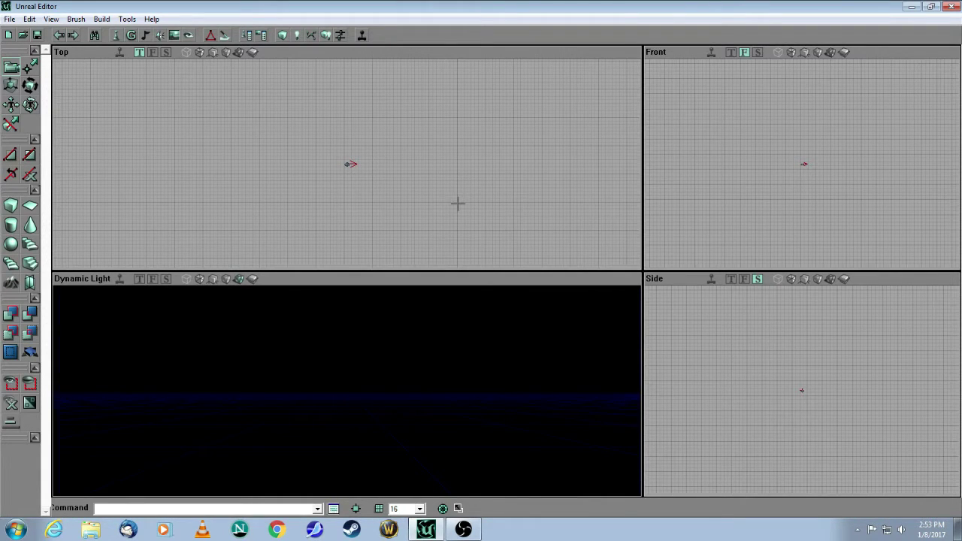
{"action": "left_click_drag", "start_coordinate": [472, 180], "coordinate": [461, 199]}
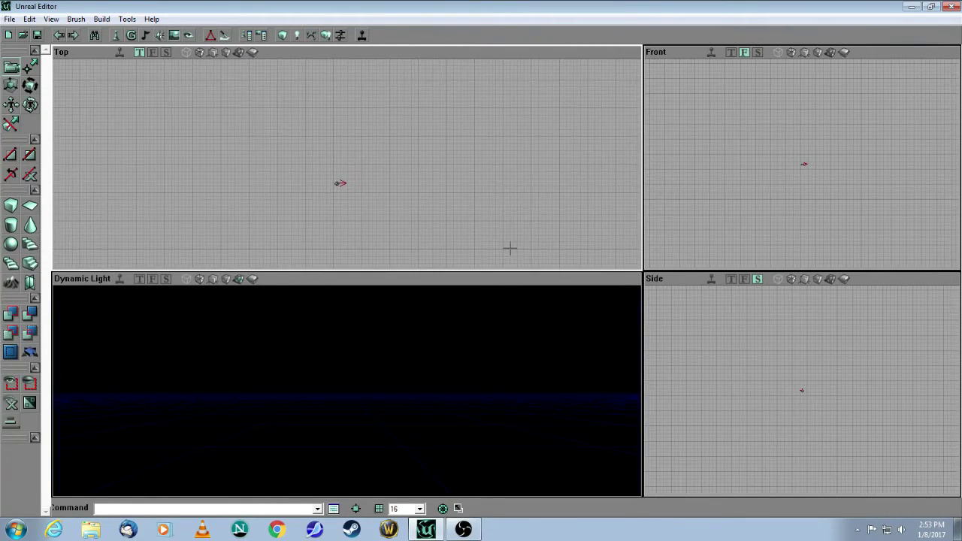
{"action": "left_click_drag", "start_coordinate": [721, 163], "coordinate": [686, 163]}
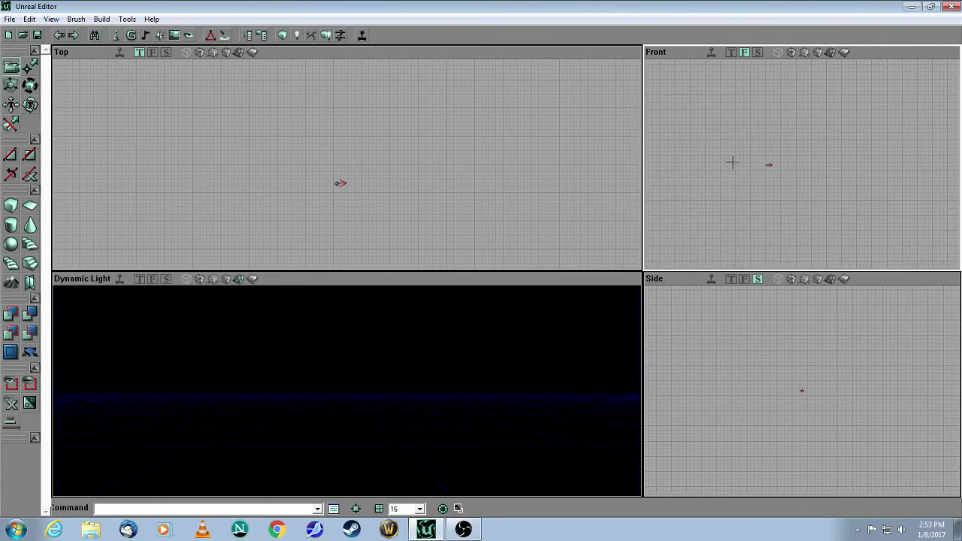
{"action": "left_click_drag", "start_coordinate": [791, 368], "coordinate": [789, 361]}
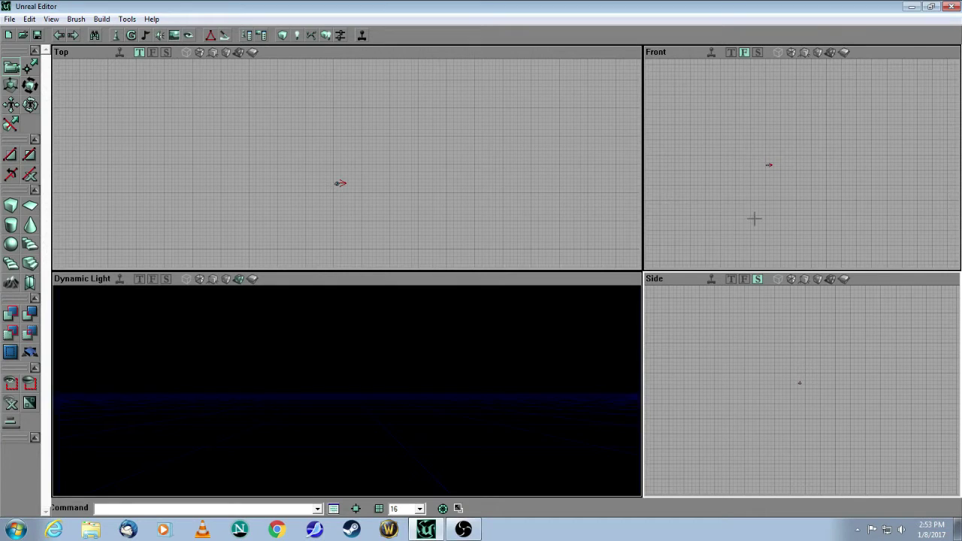
{"action": "mouse_move", "coordinate": [542, 236]}
{"action": "left_mouse_down"}
{"action": "mouse_move", "coordinate": [534, 262]}
{"action": "mouse_move", "coordinate": [536, 251]}
{"action": "left_mouse_up"}
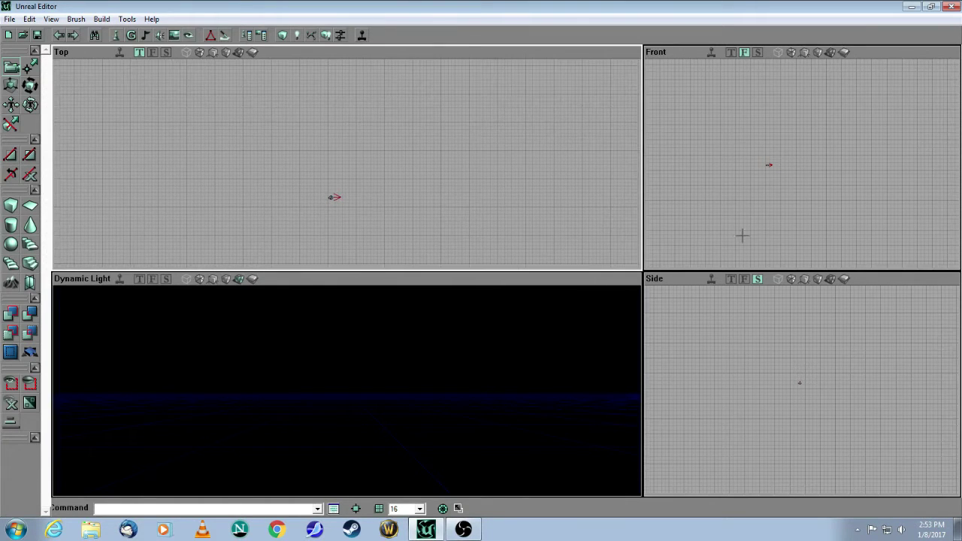
{"action": "left_click_drag", "start_coordinate": [742, 235], "coordinate": [744, 234]}
{"action": "mouse_move", "coordinate": [750, 336]}
{"action": "left_mouse_down"}
{"action": "mouse_move", "coordinate": [749, 321]}
{"action": "mouse_move", "coordinate": [750, 335]}
{"action": "left_mouse_up"}
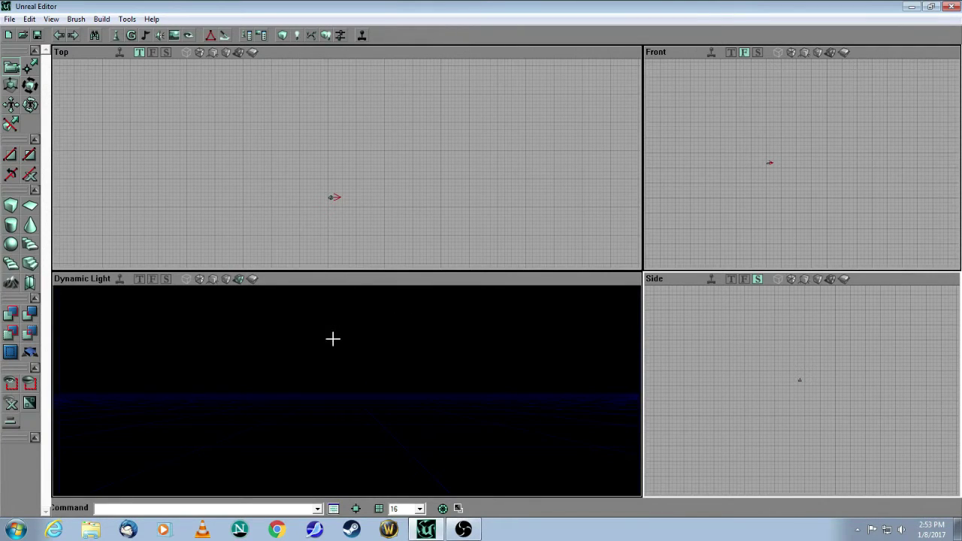
{"action": "left_click", "coordinate": [326, 372]}
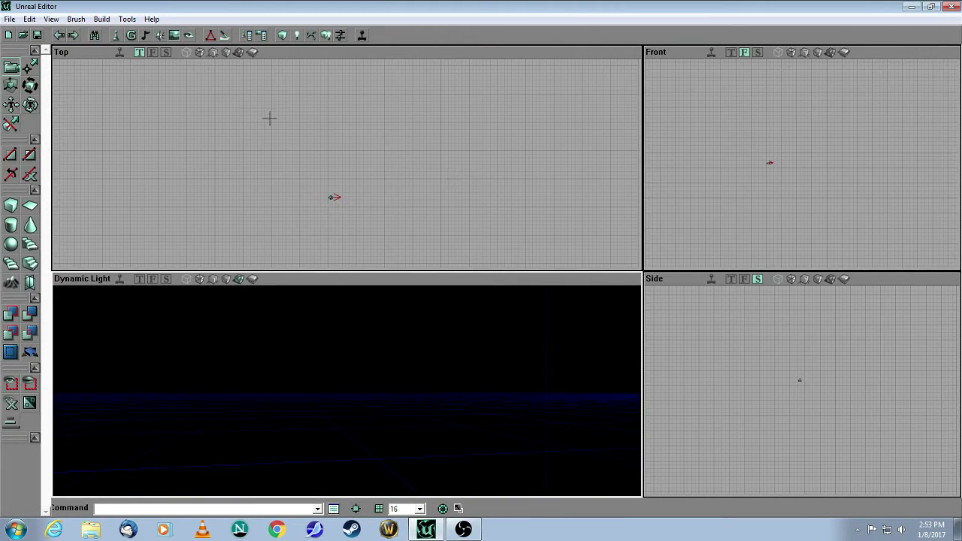
Turn on realtime preview for the Top, Front, Side and Dynamic Light viewports.
{"action": "left_click", "coordinate": [119, 52]}
{"action": "left_click", "coordinate": [711, 53]}
{"action": "left_click", "coordinate": [711, 279]}
{"action": "left_click", "coordinate": [118, 279]}
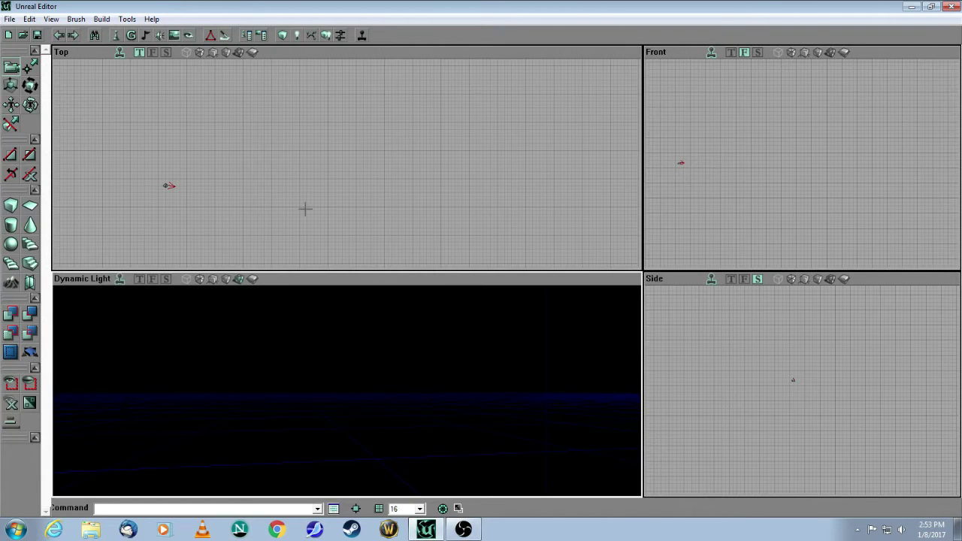
Examine the camera marker in the Top, Front and Side grids and the matching 3D view.
{"action": "left_click_drag", "start_coordinate": [345, 161], "coordinate": [416, 155]}
{"action": "left_click_drag", "start_coordinate": [271, 178], "coordinate": [369, 176]}
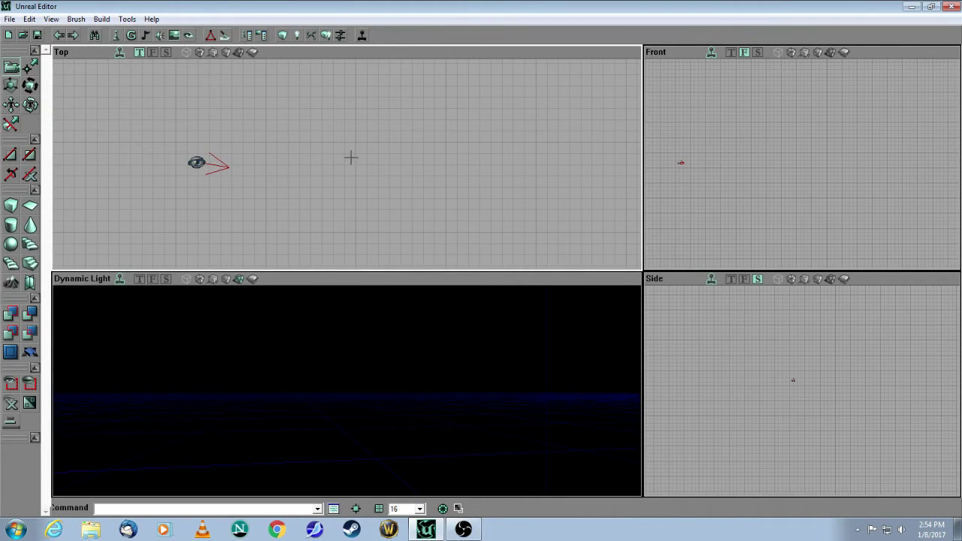
{"action": "left_click_drag", "start_coordinate": [346, 157], "coordinate": [419, 183]}
{"action": "left_click_drag", "start_coordinate": [337, 191], "coordinate": [351, 157]}
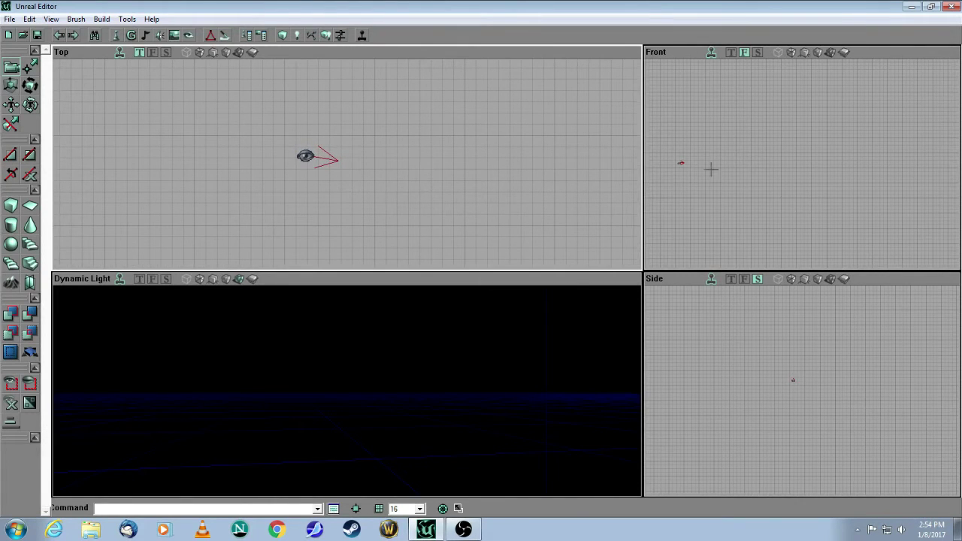
{"action": "left_click_drag", "start_coordinate": [710, 170], "coordinate": [752, 164]}
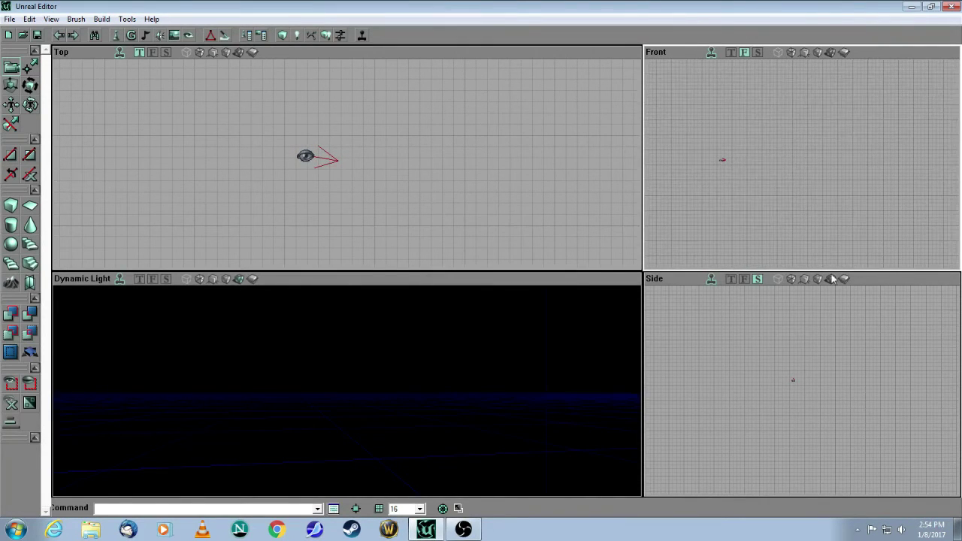
{"action": "mouse_move", "coordinate": [832, 341]}
{"action": "left_mouse_down"}
{"action": "mouse_move", "coordinate": [844, 327]}
{"action": "mouse_move", "coordinate": [848, 337]}
{"action": "left_mouse_up"}
{"action": "mouse_move", "coordinate": [519, 383]}
{"action": "left_mouse_down"}
{"action": "mouse_move", "coordinate": [519, 432]}
{"action": "mouse_move", "coordinate": [520, 368]}
{"action": "mouse_move", "coordinate": [519, 437]}
{"action": "mouse_move", "coordinate": [519, 387]}
{"action": "mouse_move", "coordinate": [519, 413]}
{"action": "mouse_move", "coordinate": [519, 397]}
{"action": "left_mouse_up"}
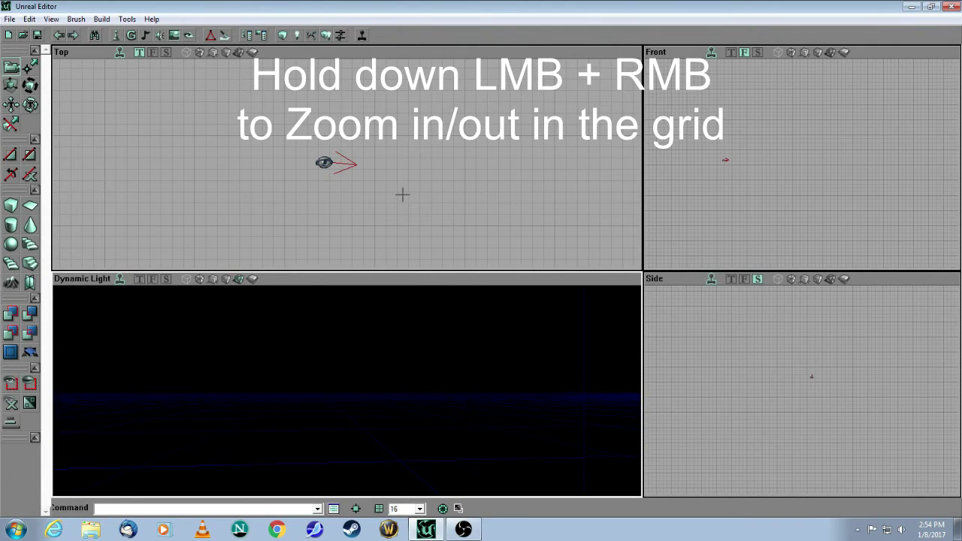
Examine the Top, Front and Side grids at different zoom levels around the camera marker.
{"action": "mouse_move", "coordinate": [419, 192]}
{"action": "left_mouse_down"}
{"action": "mouse_move", "coordinate": [419, 233]}
{"action": "mouse_move", "coordinate": [420, 185]}
{"action": "mouse_move", "coordinate": [419, 228]}
{"action": "mouse_move", "coordinate": [420, 211]}
{"action": "left_mouse_up"}
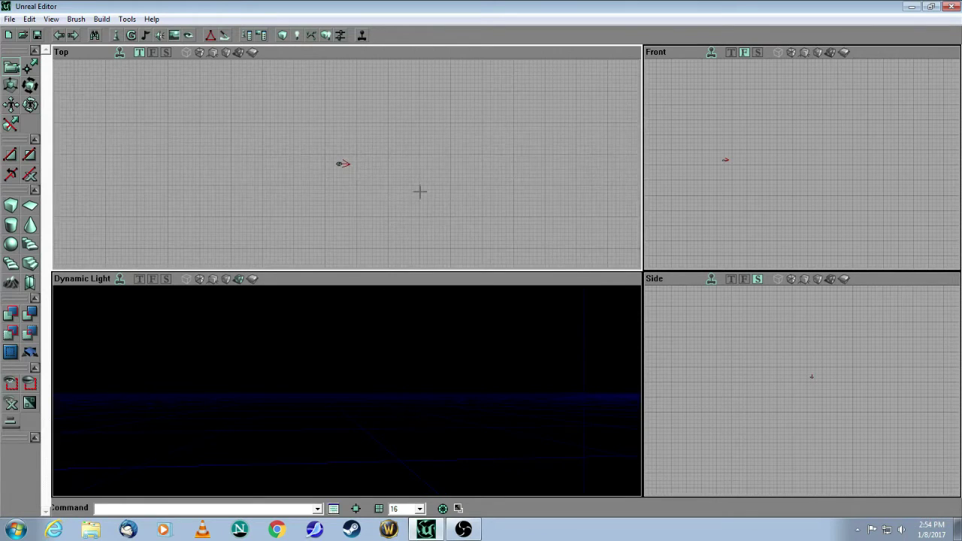
{"action": "left_click_drag", "start_coordinate": [794, 204], "coordinate": [815, 217]}
{"action": "left_click_drag", "start_coordinate": [819, 375], "coordinate": [850, 372]}
{"action": "left_click_drag", "start_coordinate": [802, 216], "coordinate": [820, 225]}
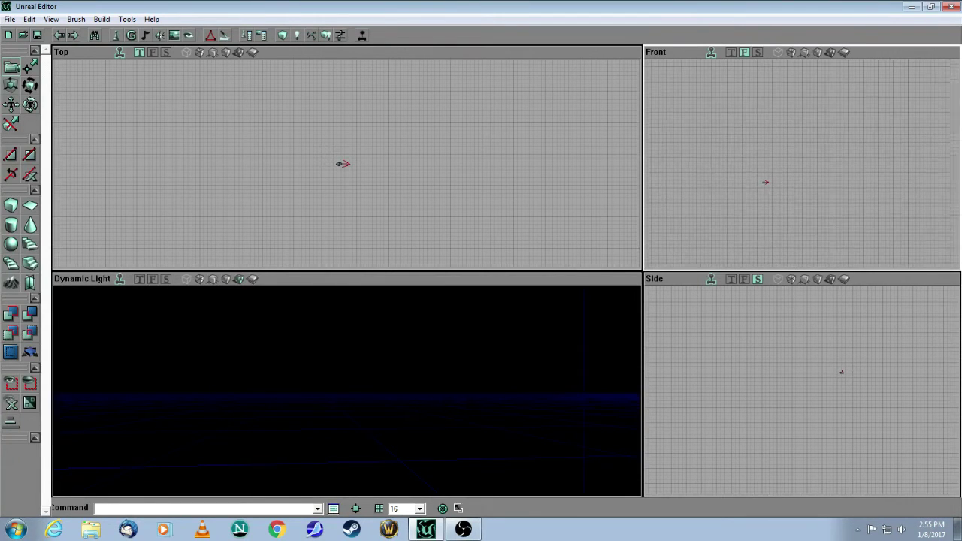
{"action": "scroll", "coordinate": [810, 167], "scroll_direction": "up", "scroll_amount": 5}
{"action": "scroll", "coordinate": [810, 166], "scroll_direction": "down", "scroll_amount": 8}
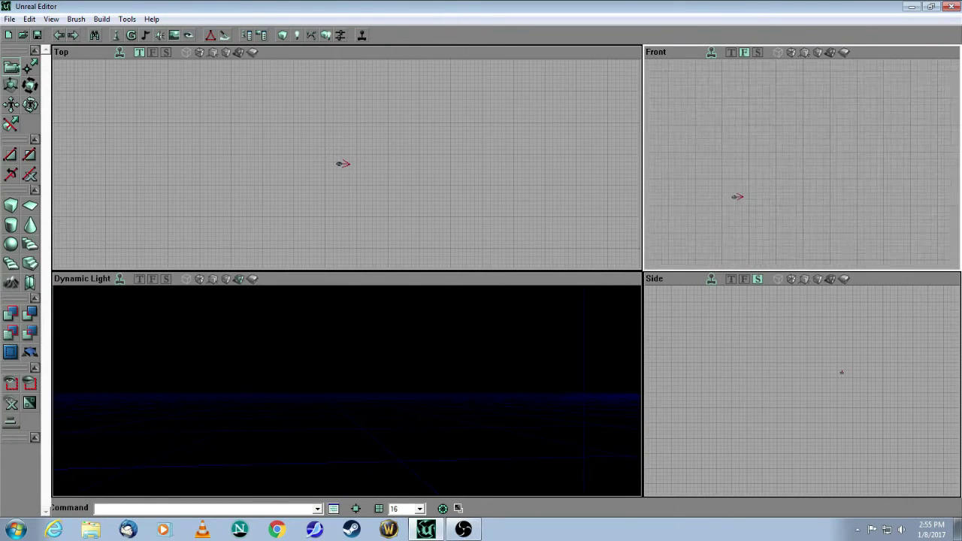
{"action": "scroll", "coordinate": [802, 163], "scroll_direction": "up", "scroll_amount": 8}
{"action": "scroll", "coordinate": [802, 164], "scroll_direction": "down", "scroll_amount": 3}
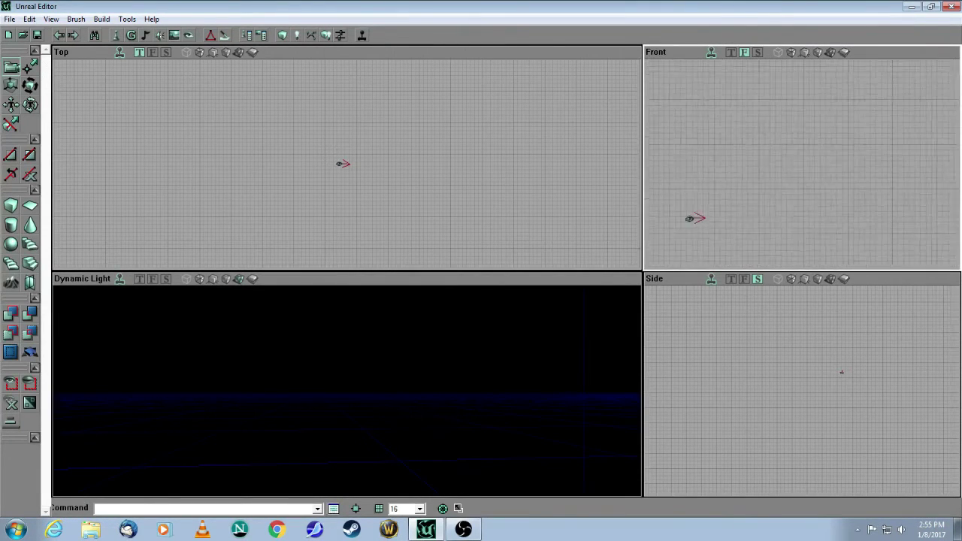
{"action": "scroll", "coordinate": [799, 310], "scroll_direction": "up", "scroll_amount": 6}
{"action": "scroll", "coordinate": [798, 309], "scroll_direction": "down", "scroll_amount": 4}
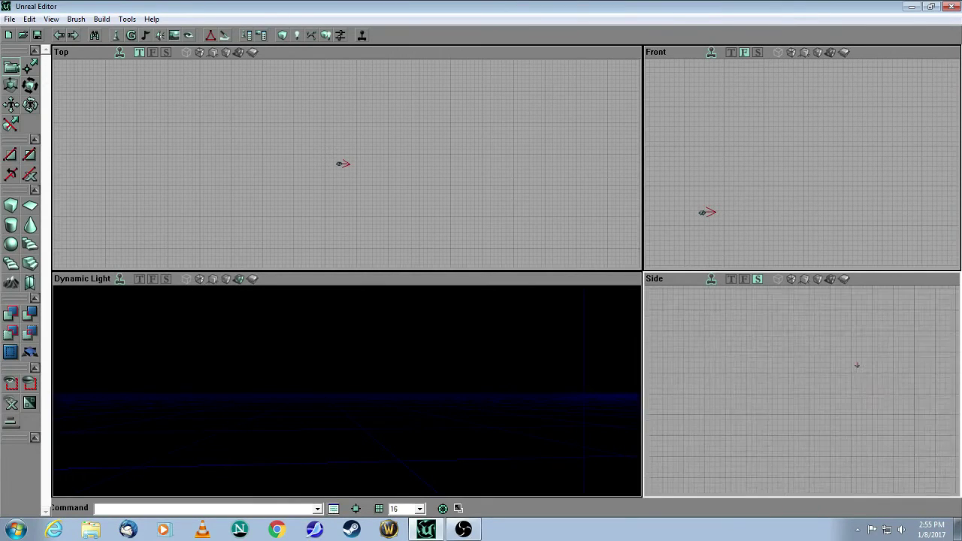
{"action": "scroll", "coordinate": [799, 309], "scroll_direction": "up", "scroll_amount": 5}
{"action": "left_click_drag", "start_coordinate": [804, 323], "coordinate": [762, 320]}
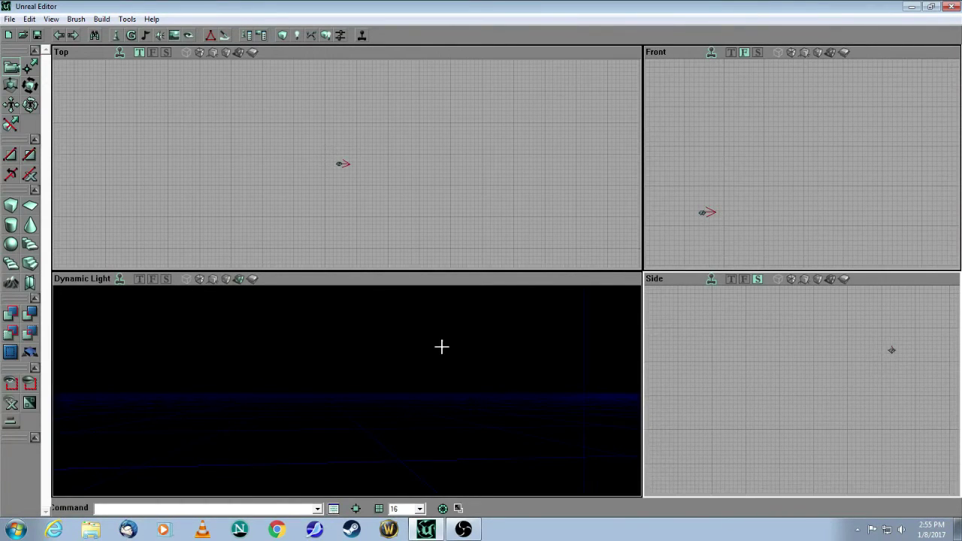
Look around the empty level from different camera positions in the Dynamic Light viewport.
{"action": "mouse_move", "coordinate": [251, 371]}
{"action": "left_mouse_down"}
{"action": "mouse_move", "coordinate": [251, 387]}
{"action": "mouse_move", "coordinate": [253, 368]}
{"action": "mouse_move", "coordinate": [261, 369]}
{"action": "mouse_move", "coordinate": [251, 333]}
{"action": "left_mouse_up"}
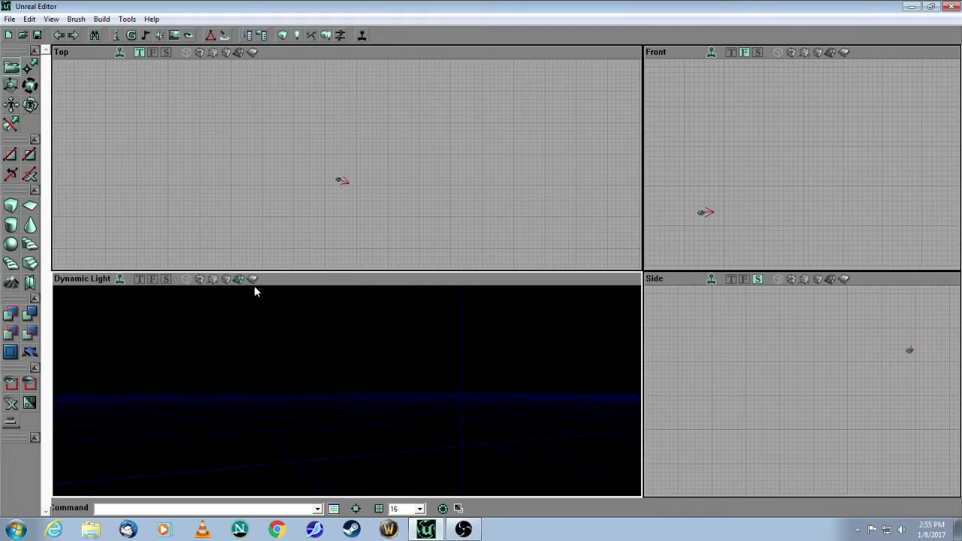
{"action": "mouse_move", "coordinate": [333, 369]}
{"action": "left_mouse_down"}
{"action": "mouse_move", "coordinate": [332, 390]}
{"action": "mouse_move", "coordinate": [327, 346]}
{"action": "mouse_move", "coordinate": [326, 415]}
{"action": "left_mouse_up"}
{"action": "left_click_drag", "start_coordinate": [326, 405], "coordinate": [326, 389]}
{"action": "left_click_drag", "start_coordinate": [326, 399], "coordinate": [326, 380]}
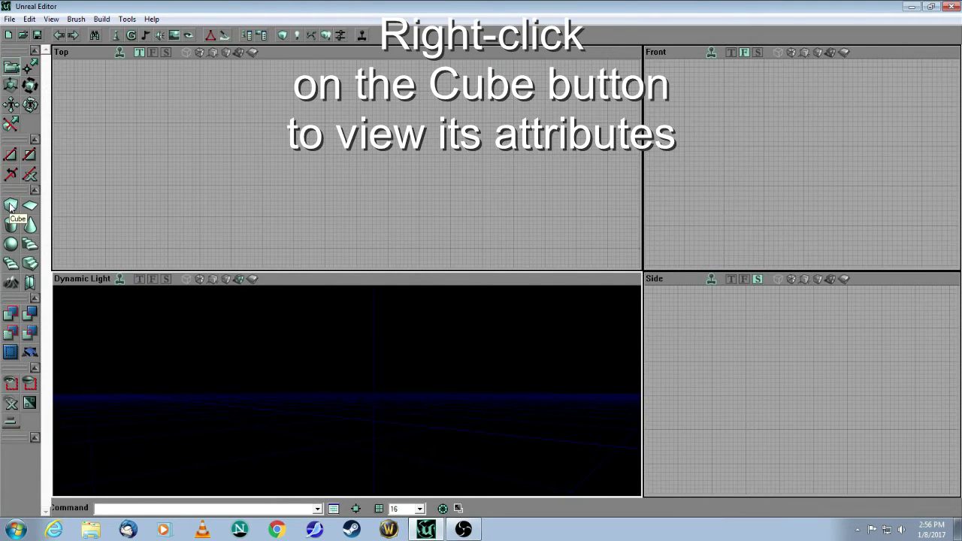
Open the Cube builder's properties and go through its height, width and breadth settings.
{"action": "right_click", "coordinate": [11, 206]}
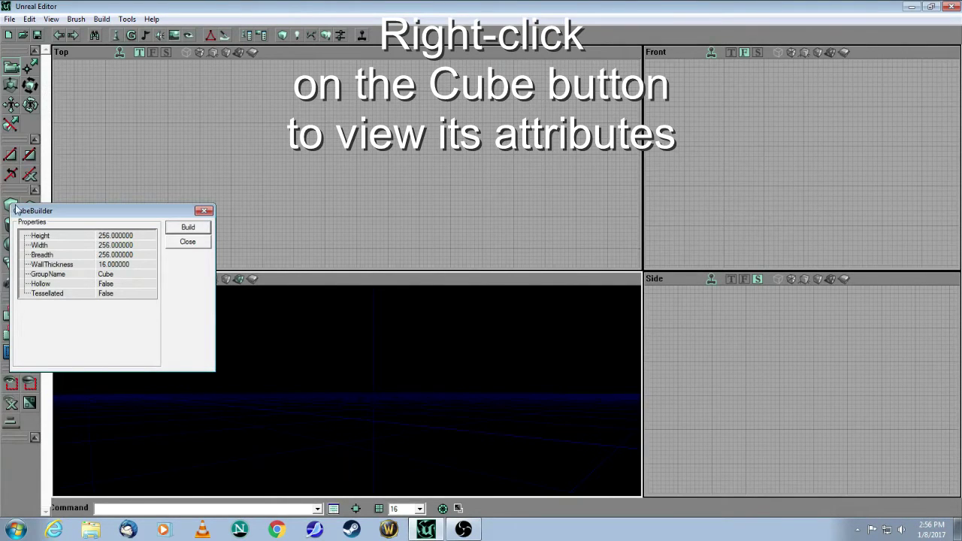
{"action": "left_click", "coordinate": [139, 235]}
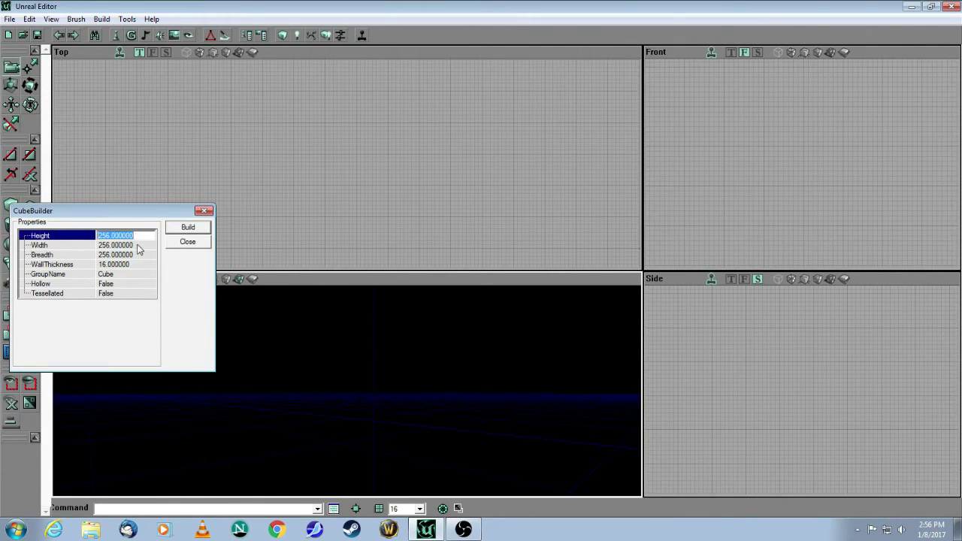
{"action": "left_click", "coordinate": [138, 245]}
{"action": "left_click", "coordinate": [139, 255]}
{"action": "left_click", "coordinate": [138, 235]}
{"action": "left_click", "coordinate": [139, 245]}
{"action": "left_click", "coordinate": [139, 255]}
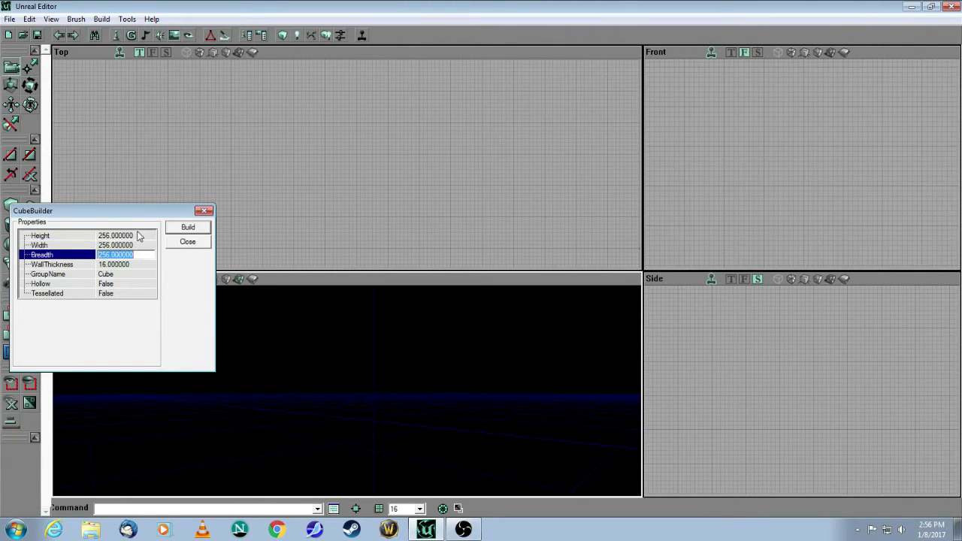
Set the cube's height, width and breadth to 1024 each, build the brush and close the builder.
{"action": "left_click", "coordinate": [139, 236]}
{"action": "type", "text": "1024"}
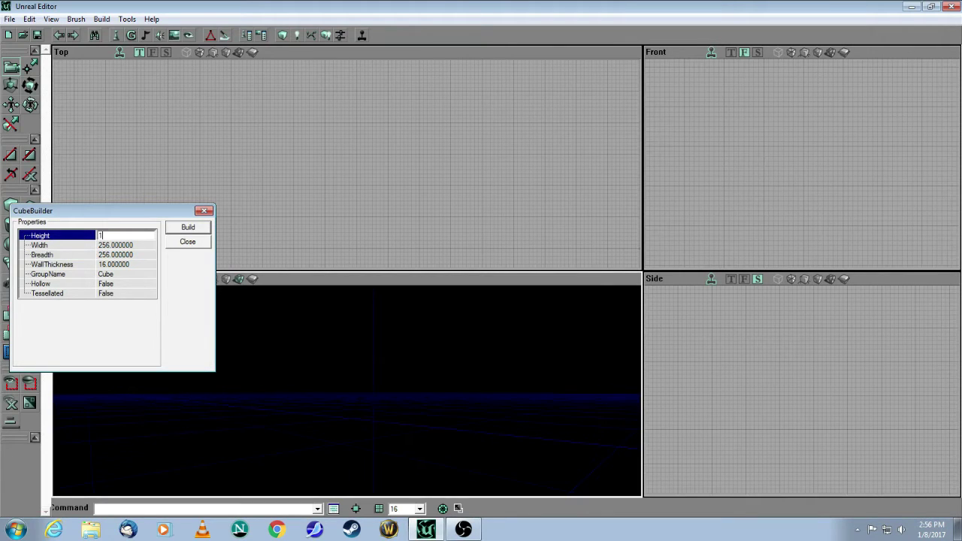
{"action": "left_click", "coordinate": [130, 246]}
{"action": "type", "text": "1024"}
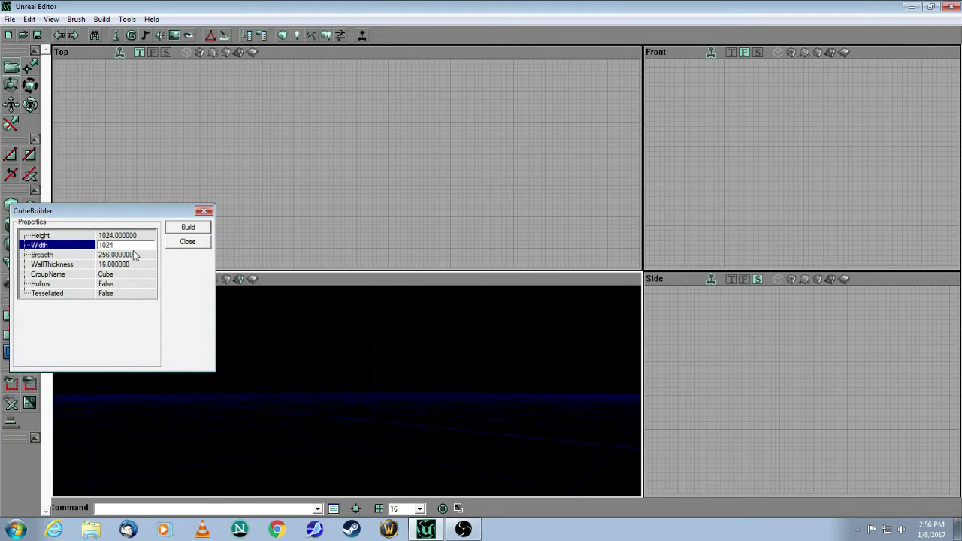
{"action": "left_click", "coordinate": [135, 256]}
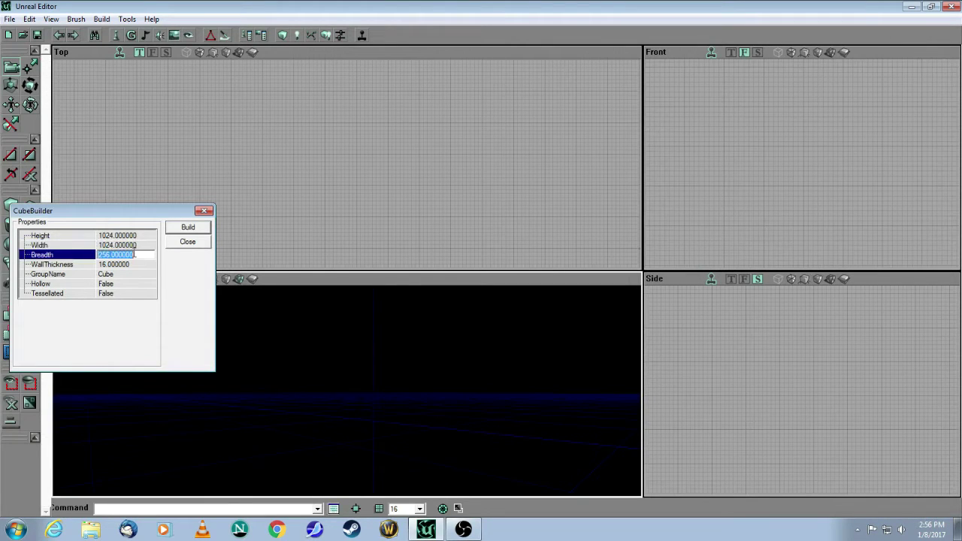
{"action": "type", "text": "1024"}
{"action": "left_click", "coordinate": [178, 232]}
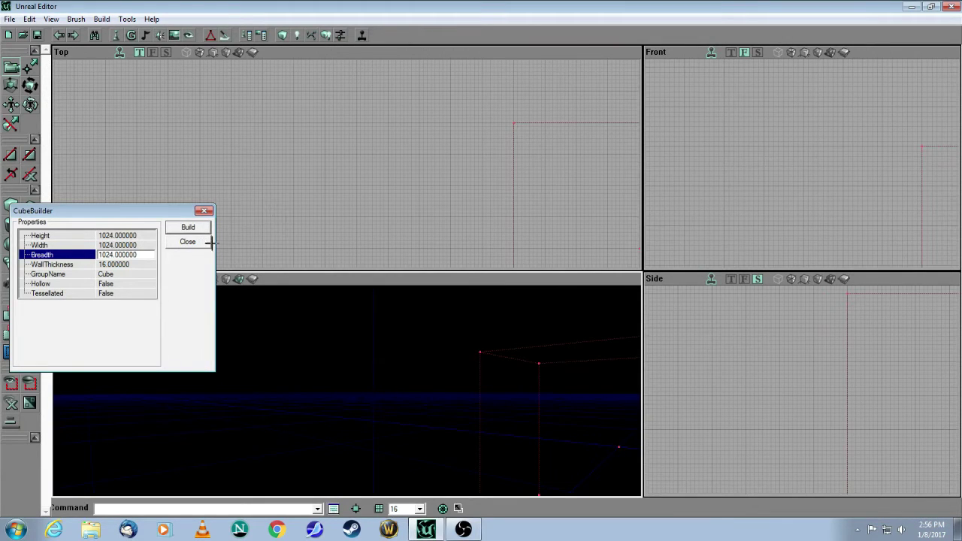
{"action": "left_click", "coordinate": [186, 244]}
Pan and zoom the Top, Front and Side views to examine the outline of the cube brush.
{"action": "mouse_move", "coordinate": [236, 204]}
{"action": "left_mouse_down"}
{"action": "mouse_move", "coordinate": [199, 215]}
{"action": "mouse_move", "coordinate": [137, 166]}
{"action": "mouse_move", "coordinate": [66, 164]}
{"action": "left_mouse_up"}
{"action": "left_click_drag", "start_coordinate": [122, 210], "coordinate": [44, 205]}
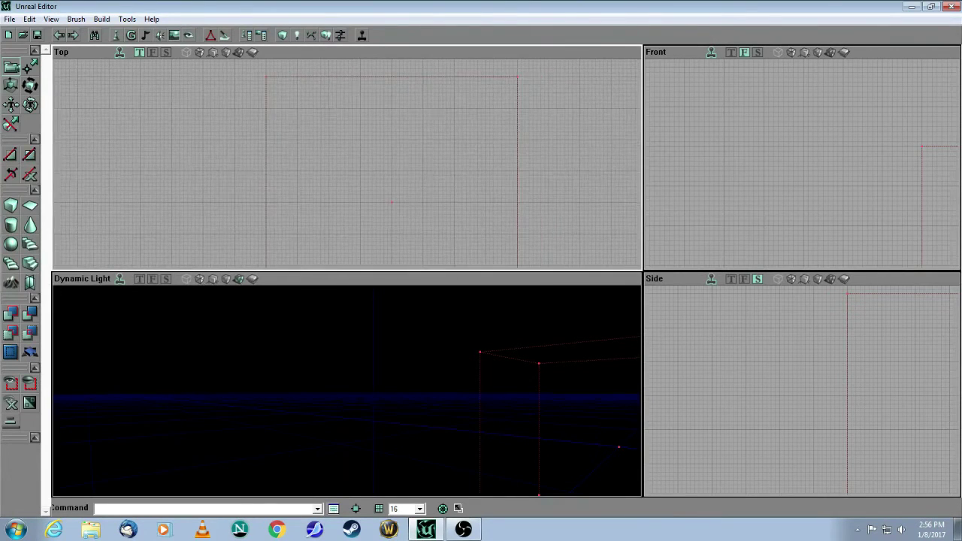
{"action": "scroll", "coordinate": [123, 211], "scroll_direction": "down", "scroll_amount": 5}
{"action": "left_click_drag", "start_coordinate": [245, 200], "coordinate": [245, 184]}
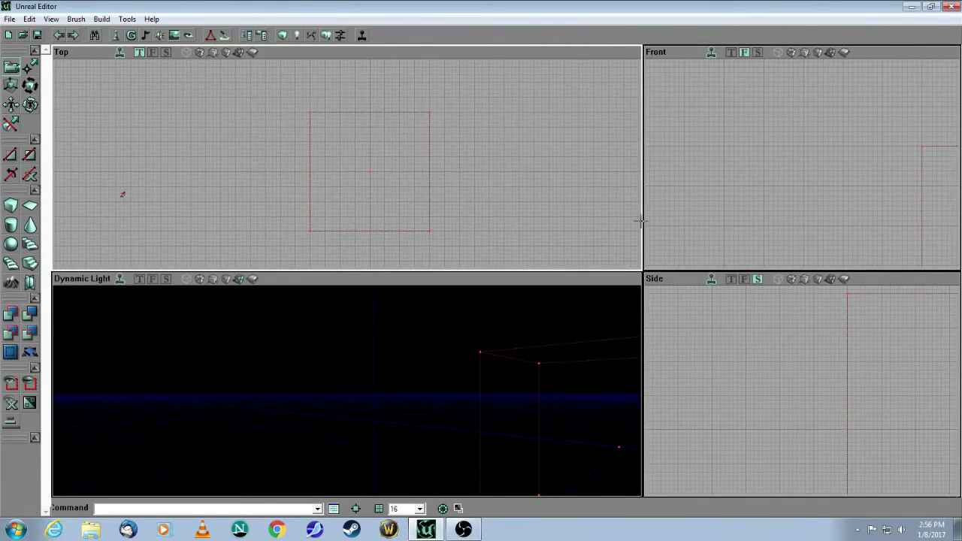
{"action": "left_click_drag", "start_coordinate": [753, 212], "coordinate": [594, 158]}
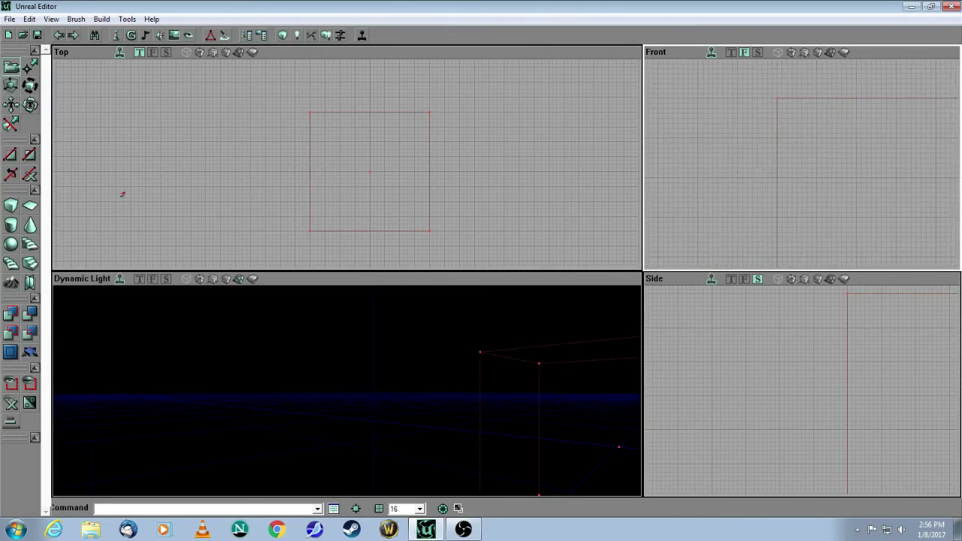
{"action": "scroll", "coordinate": [800, 163], "scroll_direction": "up", "scroll_amount": 3}
{"action": "scroll", "coordinate": [762, 231], "scroll_direction": "down", "scroll_amount": 5}
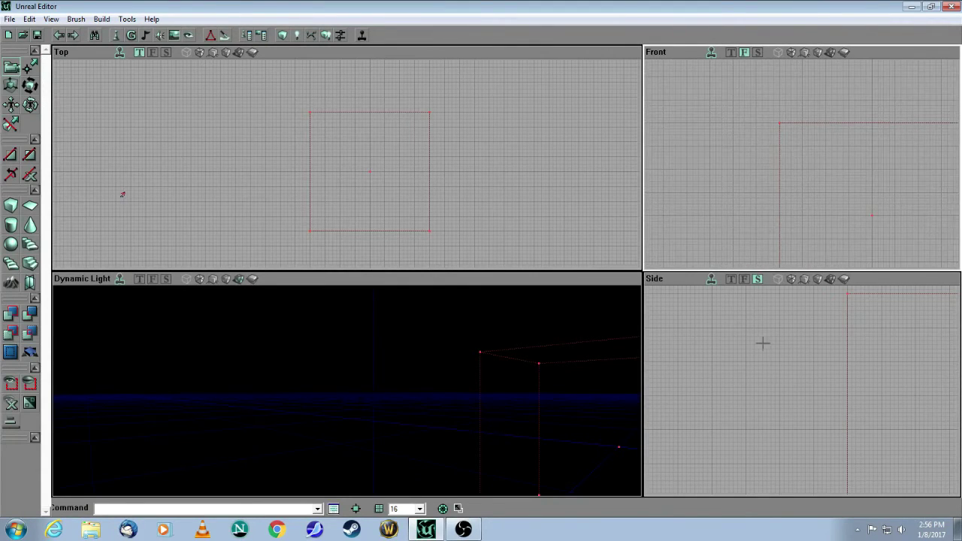
{"action": "scroll", "coordinate": [772, 358], "scroll_direction": "up", "scroll_amount": 1}
{"action": "scroll", "coordinate": [796, 375], "scroll_direction": "down", "scroll_amount": 4}
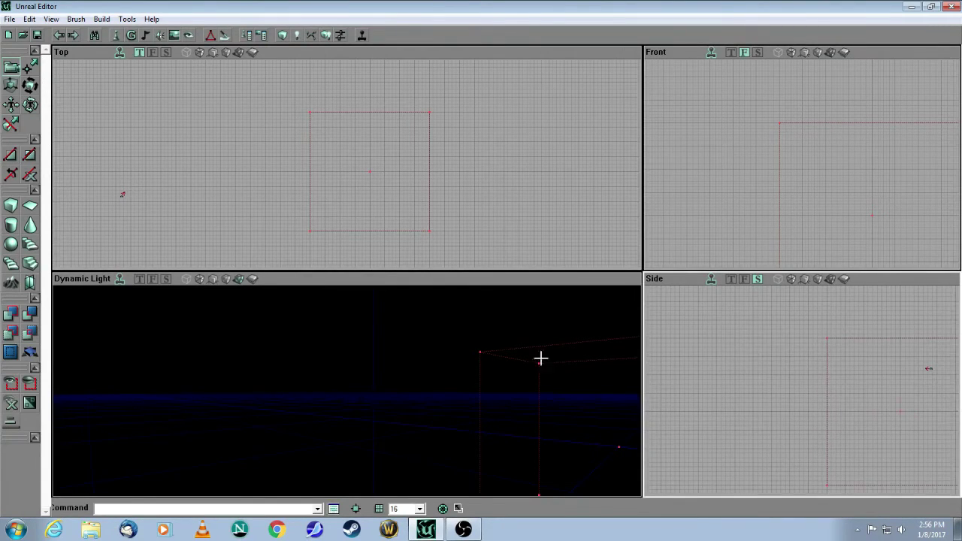
Examine the cube's wireframe in the Dynamic Light viewport from outside at different angles and distances.
{"action": "mouse_move", "coordinate": [457, 364]}
{"action": "left_mouse_down"}
{"action": "mouse_move", "coordinate": [494, 421]}
{"action": "mouse_move", "coordinate": [473, 443]}
{"action": "mouse_move", "coordinate": [502, 440]}
{"action": "mouse_move", "coordinate": [526, 414]}
{"action": "mouse_move", "coordinate": [505, 438]}
{"action": "mouse_move", "coordinate": [504, 413]}
{"action": "mouse_move", "coordinate": [502, 452]}
{"action": "mouse_move", "coordinate": [501, 417]}
{"action": "mouse_move", "coordinate": [526, 436]}
{"action": "mouse_move", "coordinate": [547, 434]}
{"action": "mouse_move", "coordinate": [519, 438]}
{"action": "mouse_move", "coordinate": [495, 419]}
{"action": "mouse_move", "coordinate": [497, 398]}
{"action": "mouse_move", "coordinate": [521, 432]}
{"action": "mouse_move", "coordinate": [520, 380]}
{"action": "mouse_move", "coordinate": [535, 392]}
{"action": "mouse_move", "coordinate": [527, 404]}
{"action": "mouse_move", "coordinate": [541, 427]}
{"action": "mouse_move", "coordinate": [518, 450]}
{"action": "mouse_move", "coordinate": [533, 422]}
{"action": "mouse_move", "coordinate": [548, 425]}
{"action": "mouse_move", "coordinate": [521, 440]}
{"action": "mouse_move", "coordinate": [499, 432]}
{"action": "mouse_move", "coordinate": [520, 429]}
{"action": "mouse_move", "coordinate": [523, 465]}
{"action": "mouse_move", "coordinate": [525, 442]}
{"action": "mouse_move", "coordinate": [543, 424]}
{"action": "mouse_move", "coordinate": [514, 434]}
{"action": "mouse_move", "coordinate": [536, 449]}
{"action": "mouse_move", "coordinate": [524, 431]}
{"action": "left_mouse_up"}
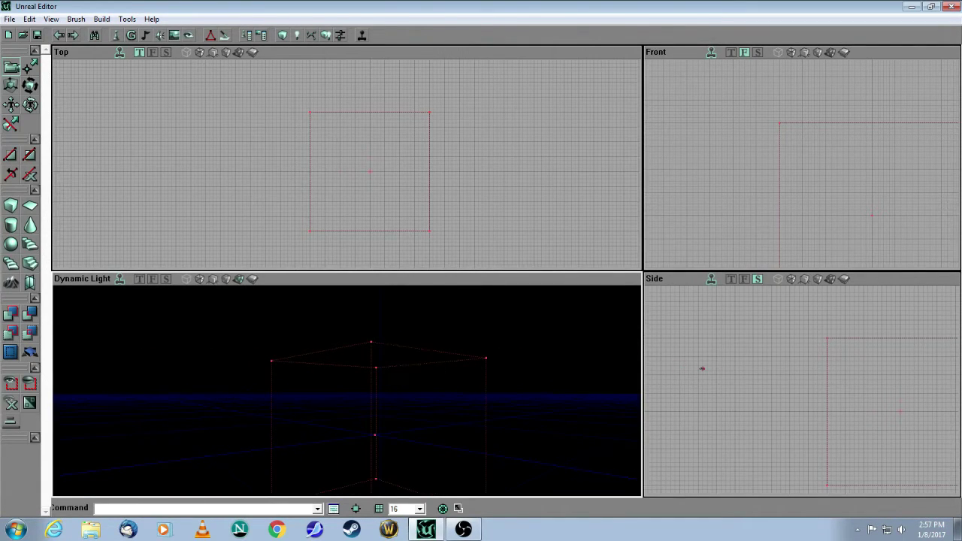
{"action": "left_click_drag", "start_coordinate": [498, 399], "coordinate": [458, 401]}
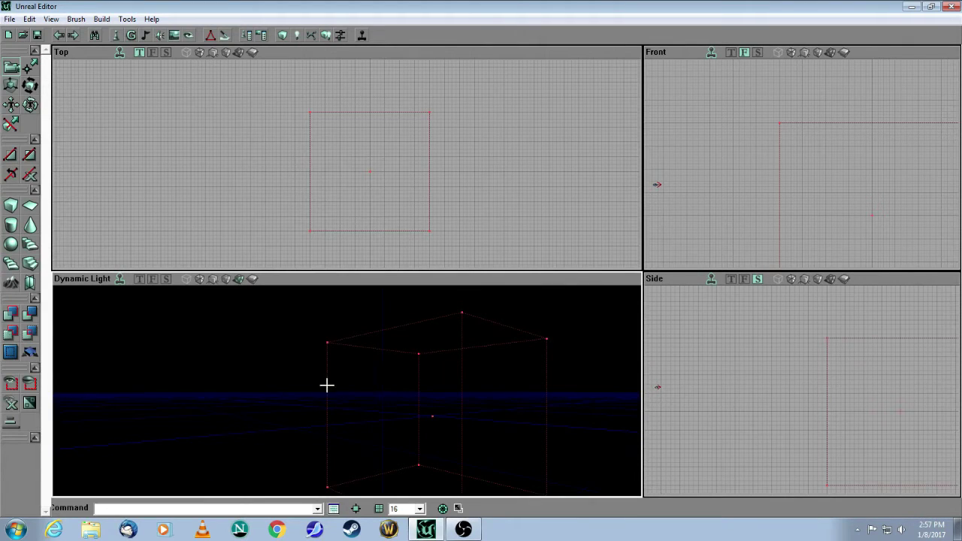
{"action": "left_click_drag", "start_coordinate": [285, 346], "coordinate": [285, 350]}
{"action": "left_click_drag", "start_coordinate": [345, 420], "coordinate": [384, 422]}
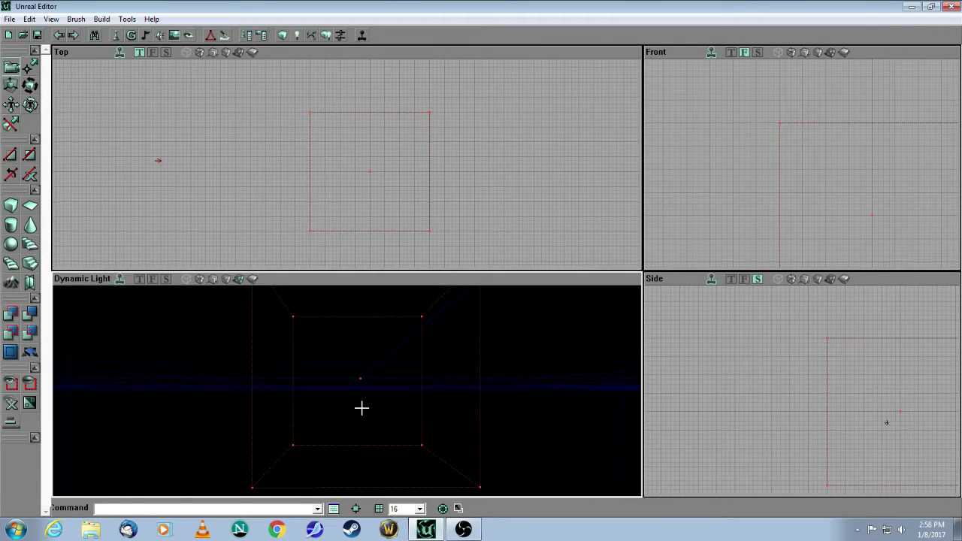
{"action": "mouse_move", "coordinate": [191, 382]}
{"action": "left_mouse_down"}
{"action": "mouse_move", "coordinate": [207, 393]}
{"action": "mouse_move", "coordinate": [191, 381]}
{"action": "left_mouse_up"}
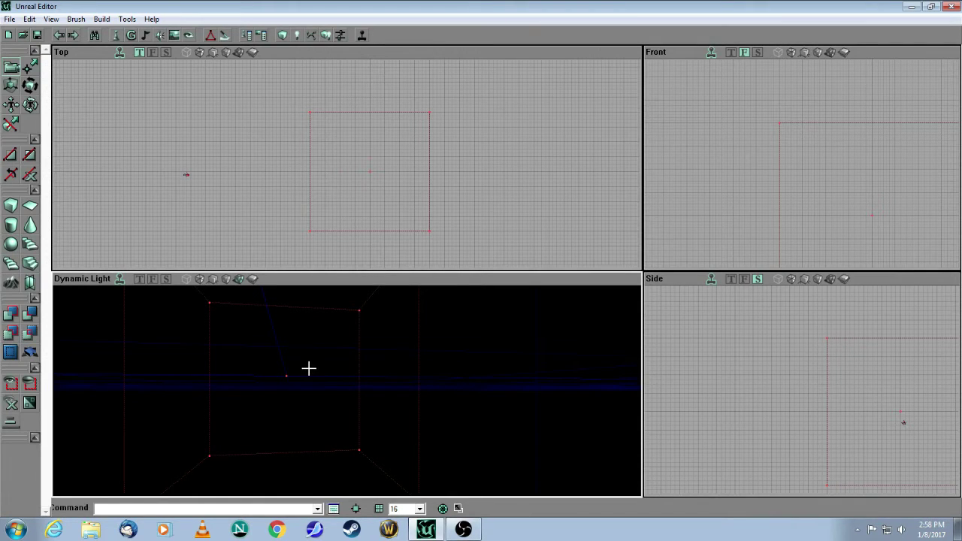
Open the texture browser and load the texture package UTtech1.utx from the Unreal Tournament GOTY Textures folder.
{"action": "left_click", "coordinate": [173, 36]}
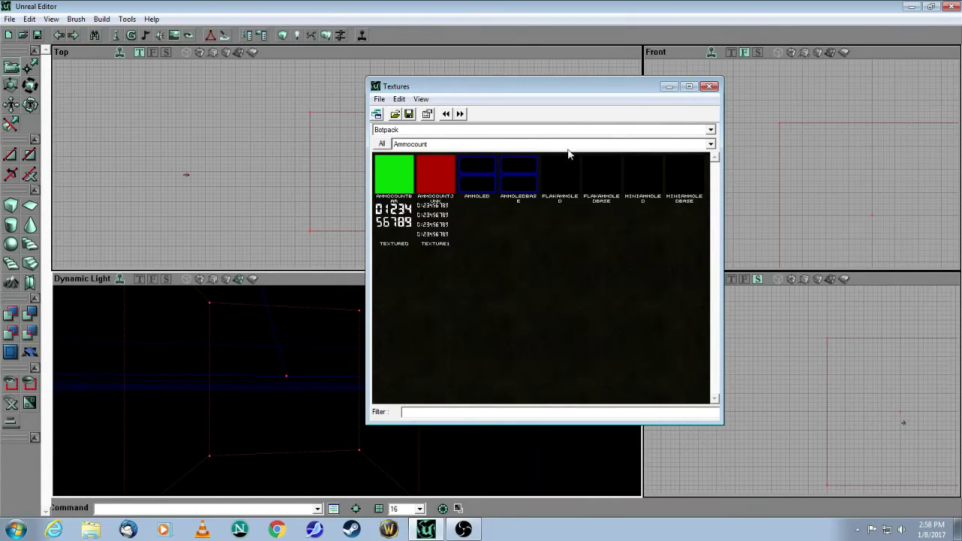
{"action": "left_click", "coordinate": [710, 130]}
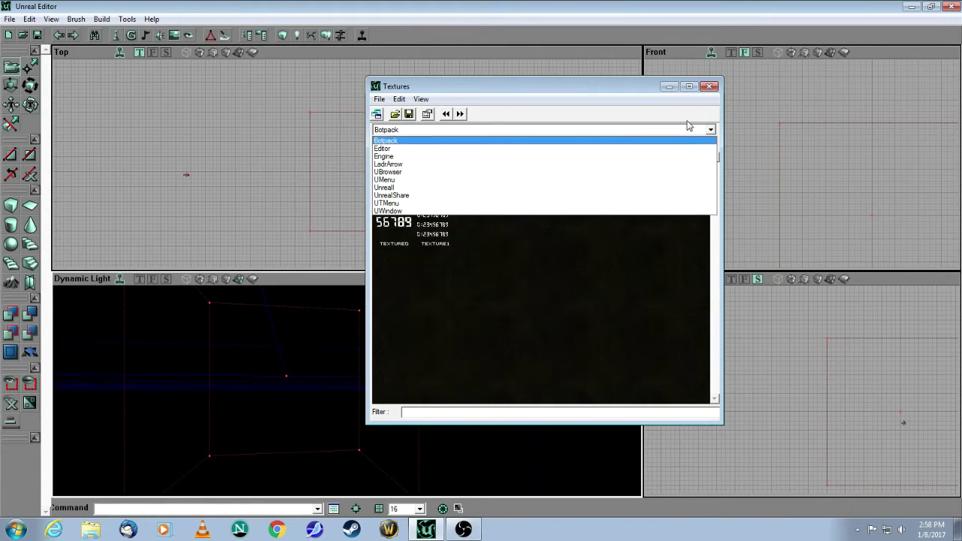
{"action": "left_click", "coordinate": [710, 131]}
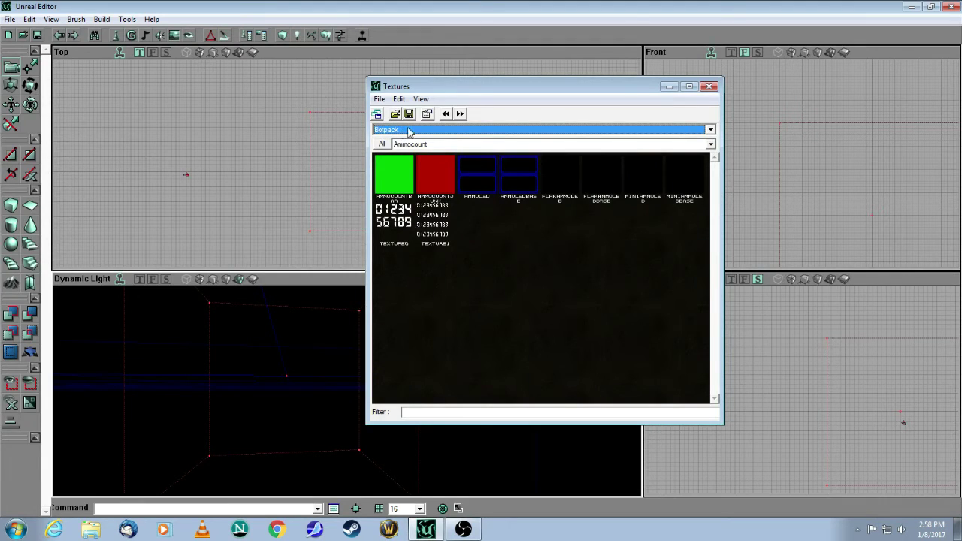
{"action": "left_click", "coordinate": [380, 101]}
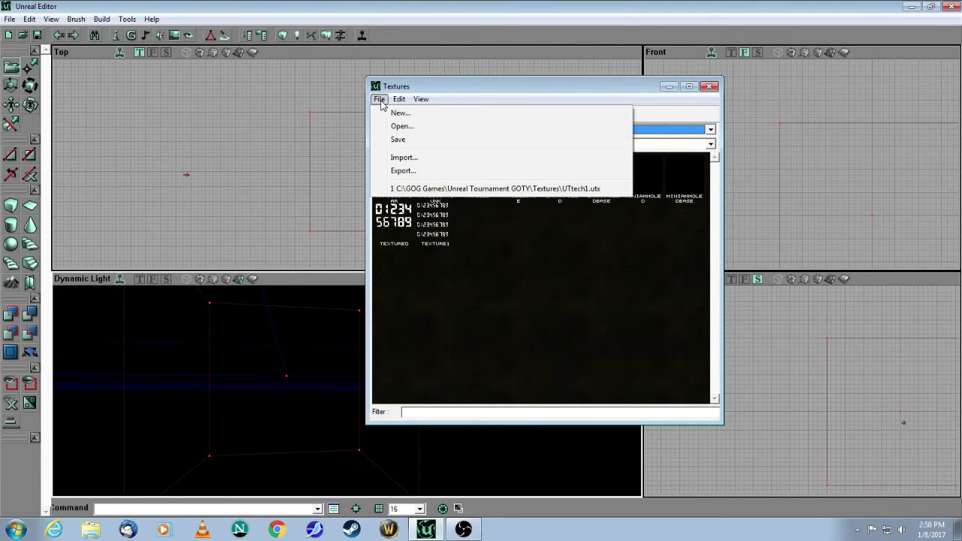
{"action": "left_click", "coordinate": [402, 126]}
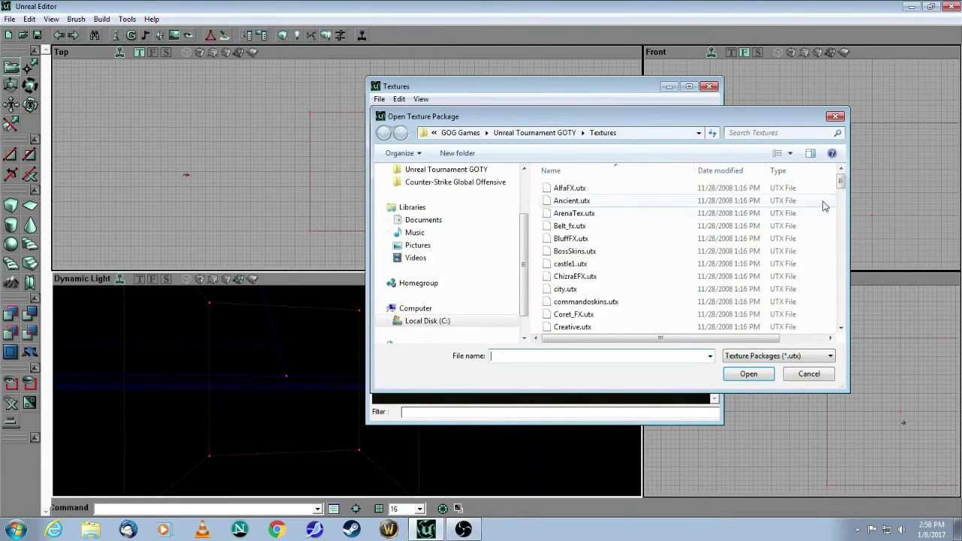
{"action": "left_click_drag", "start_coordinate": [840, 181], "coordinate": [840, 315]}
{"action": "left_click", "coordinate": [574, 269]}
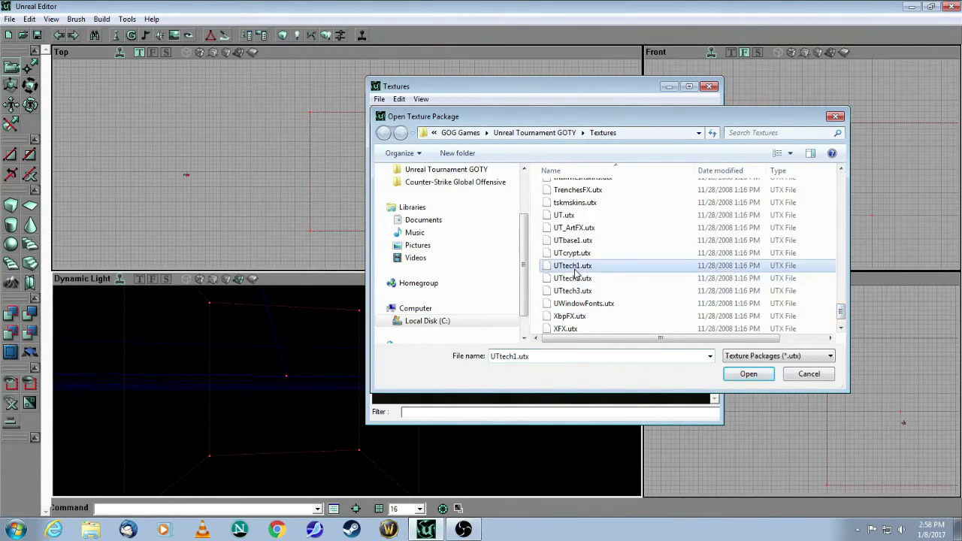
{"action": "left_click", "coordinate": [739, 373]}
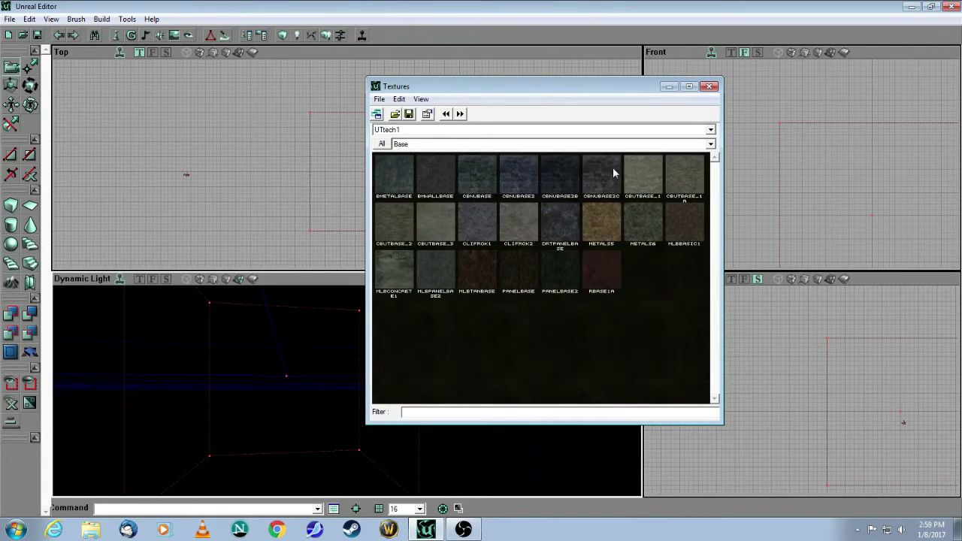
Choose the ClifBrk1 texture from UTtech1's Wall group and subtract the cube brush to carve out the room.
{"action": "left_click", "coordinate": [710, 144]}
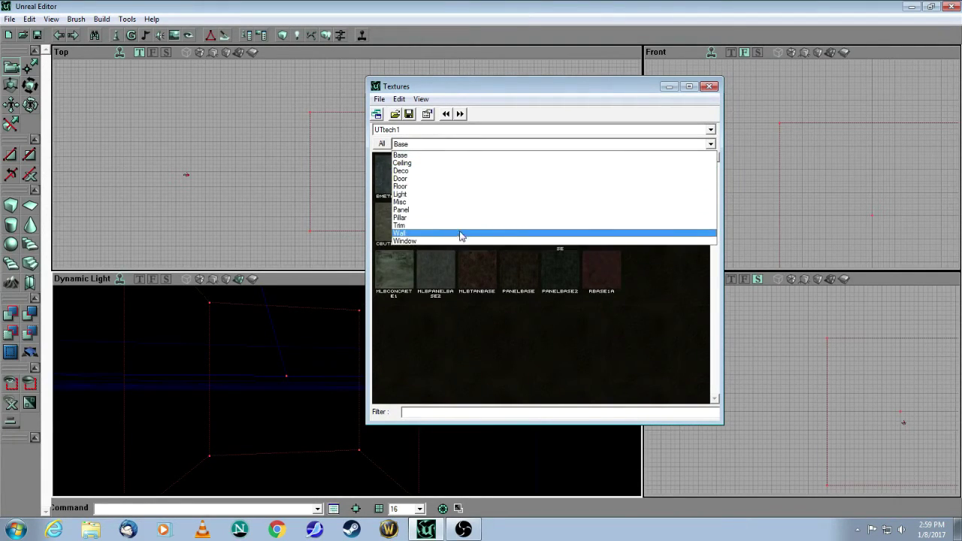
{"action": "left_click", "coordinate": [457, 234]}
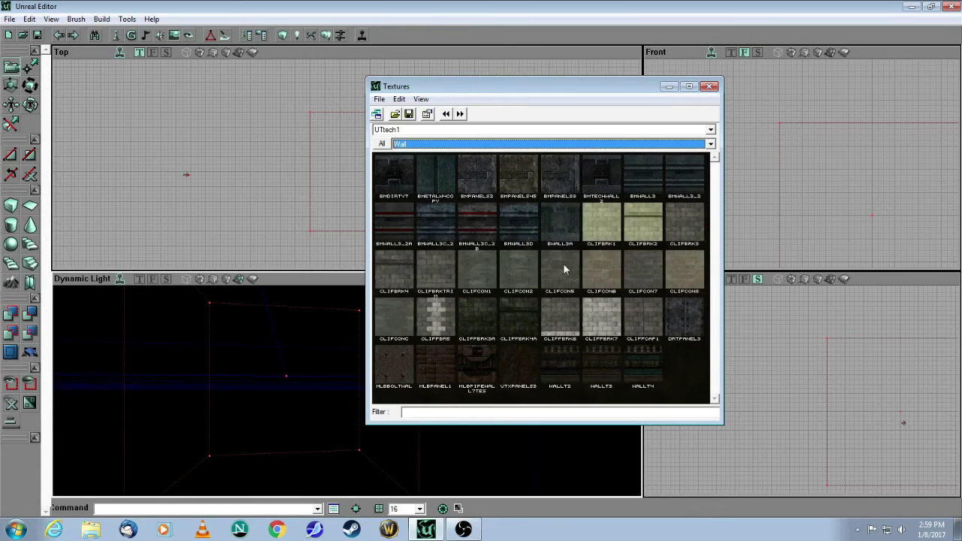
{"action": "left_click", "coordinate": [599, 219]}
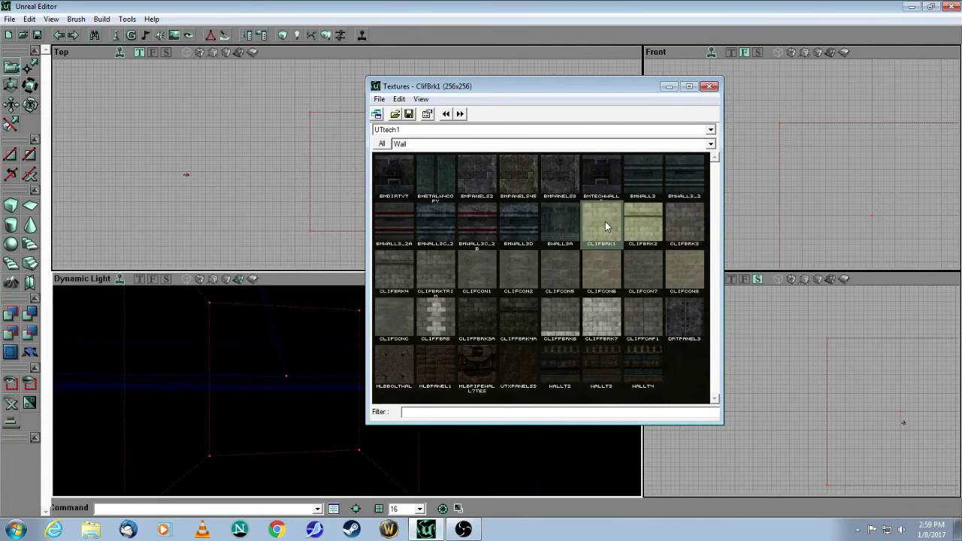
{"action": "left_click", "coordinate": [710, 87]}
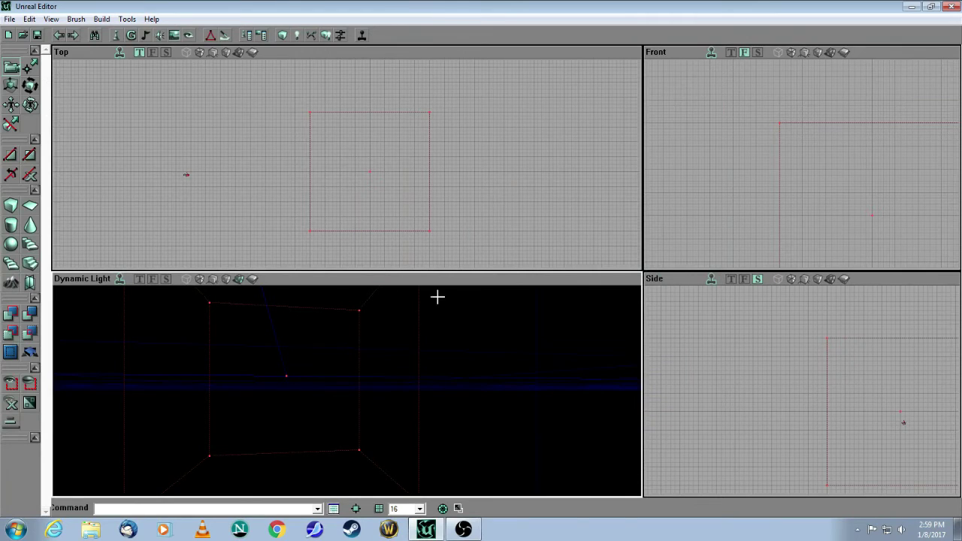
{"action": "left_click_drag", "start_coordinate": [410, 365], "coordinate": [320, 353]}
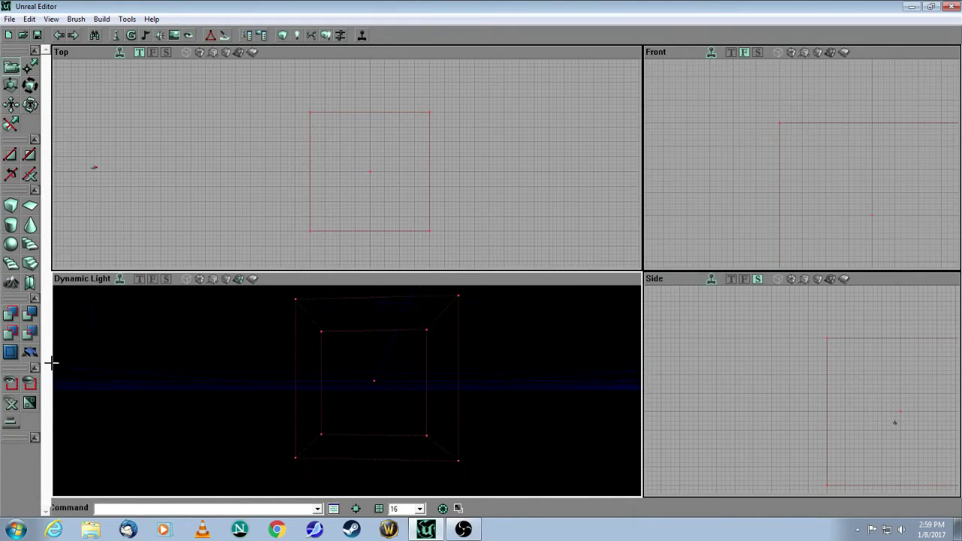
{"action": "left_click", "coordinate": [28, 318]}
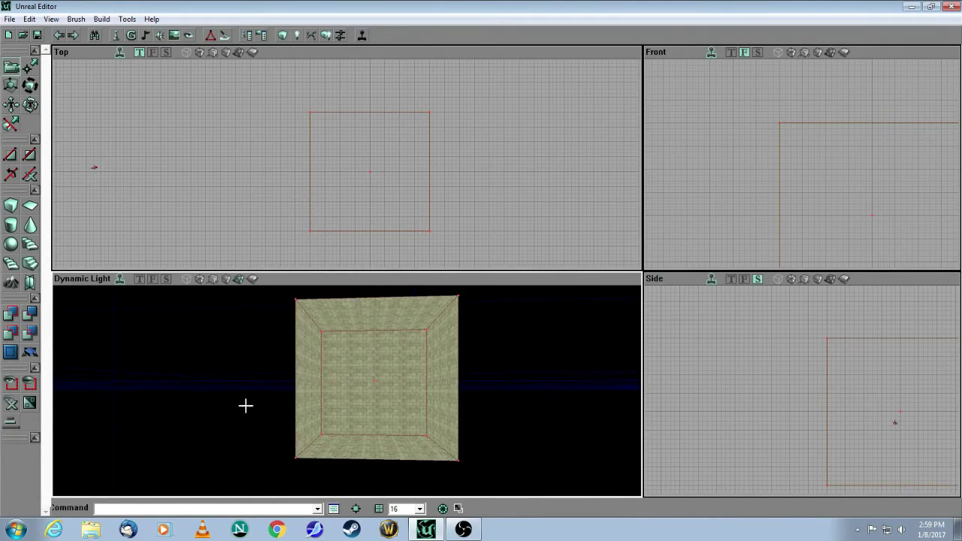
Apply the rClfFlr4 texture from UTtech1's Floor group to the floor surface inside the room.
{"action": "left_click_drag", "start_coordinate": [246, 406], "coordinate": [238, 260]}
{"action": "left_click_drag", "start_coordinate": [237, 375], "coordinate": [247, 394]}
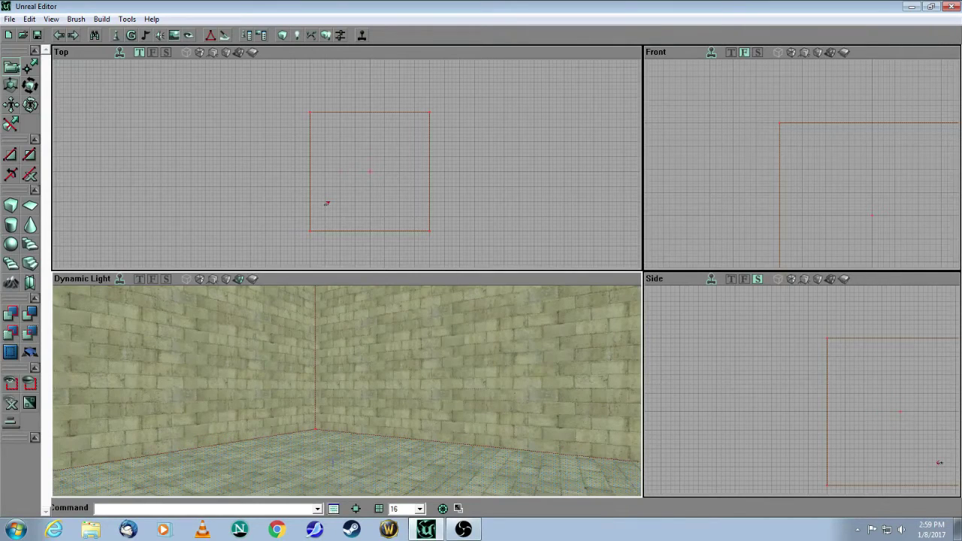
{"action": "left_click", "coordinate": [174, 36]}
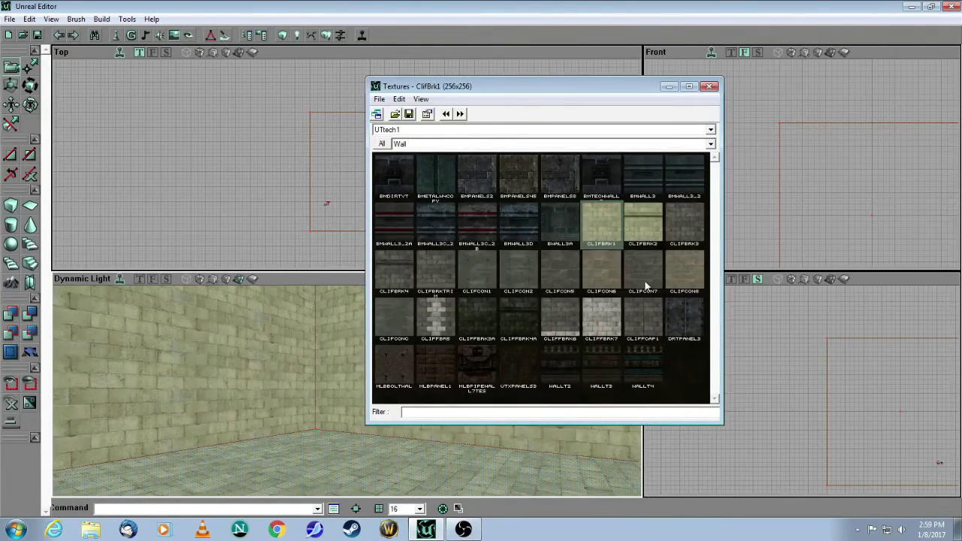
{"action": "left_click", "coordinate": [495, 145]}
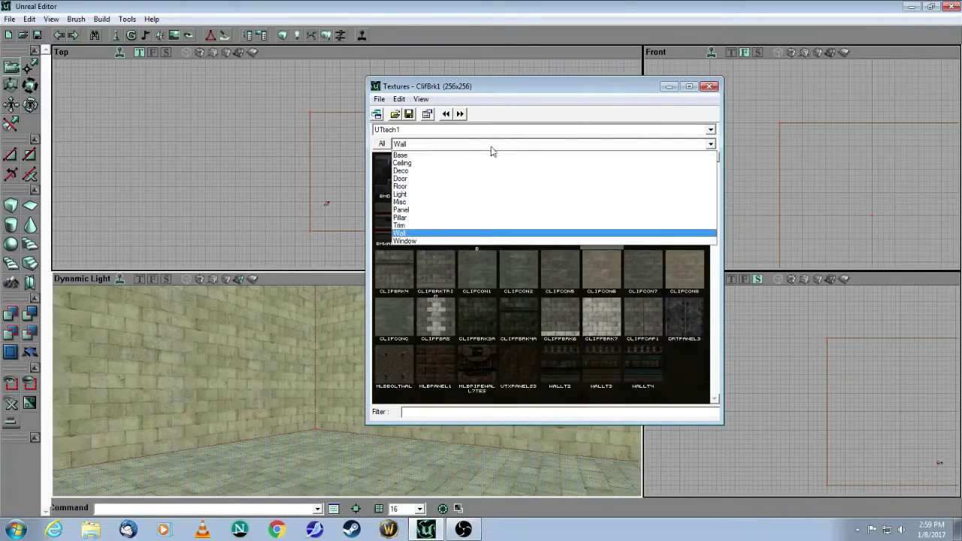
{"action": "left_click", "coordinate": [437, 187]}
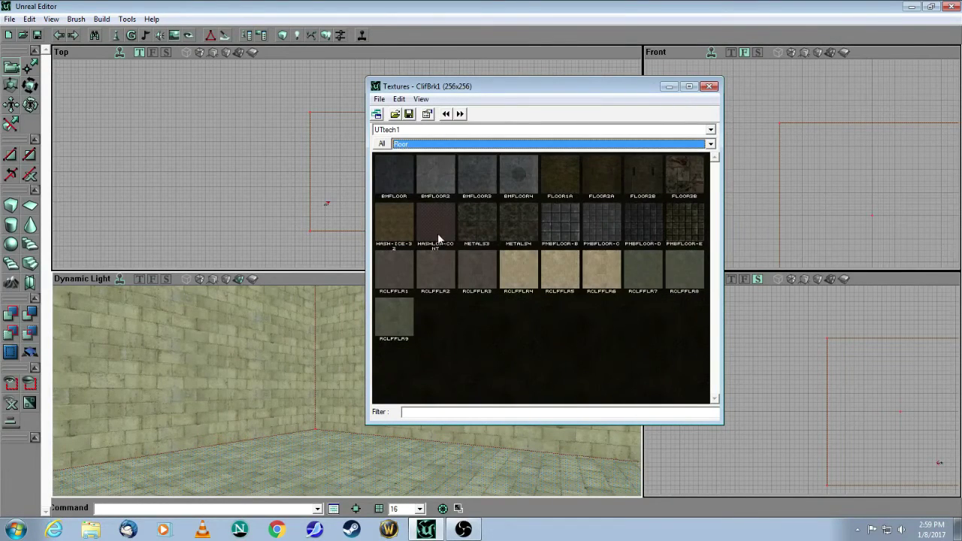
{"action": "left_click", "coordinate": [516, 266]}
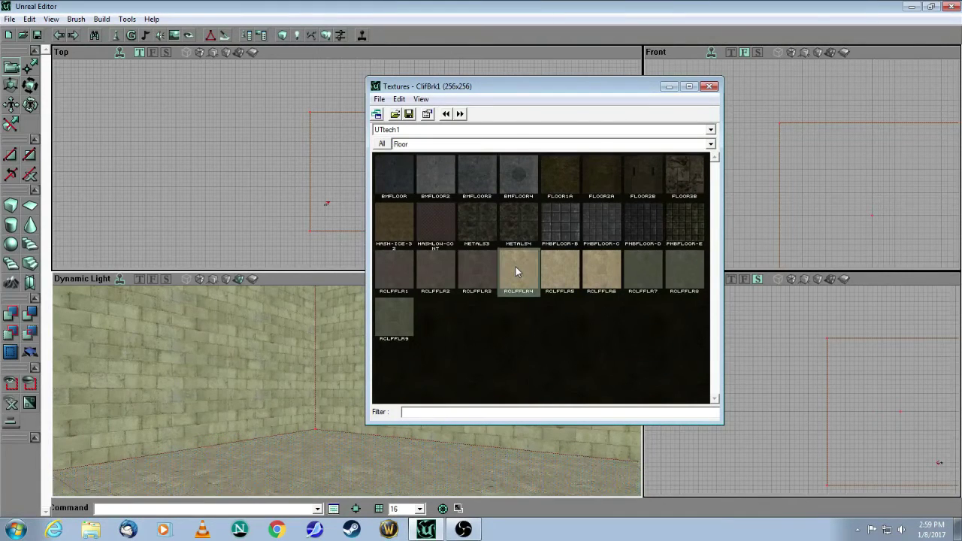
{"action": "left_click", "coordinate": [708, 87]}
Apply the nmceiling2lt3 texture from UTtech1's Ceiling group to the room's ceiling surface.
{"action": "left_click_drag", "start_coordinate": [481, 361], "coordinate": [496, 292]}
{"action": "left_click_drag", "start_coordinate": [327, 331], "coordinate": [327, 326]}
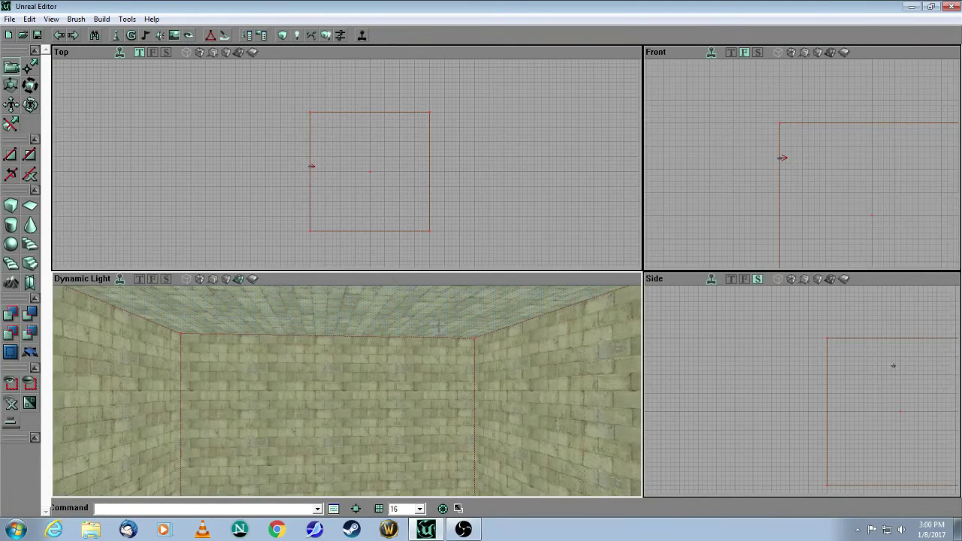
{"action": "left_click", "coordinate": [173, 36]}
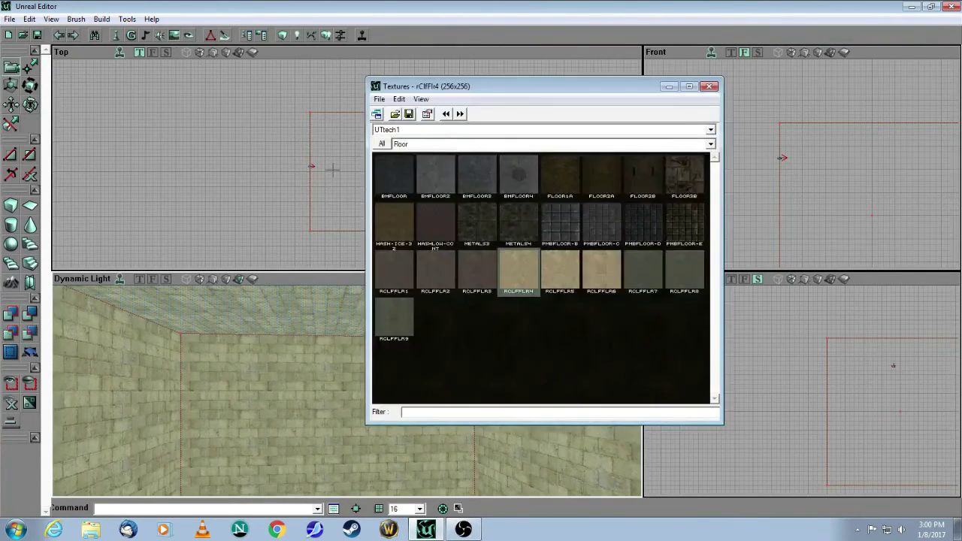
{"action": "left_click", "coordinate": [559, 144]}
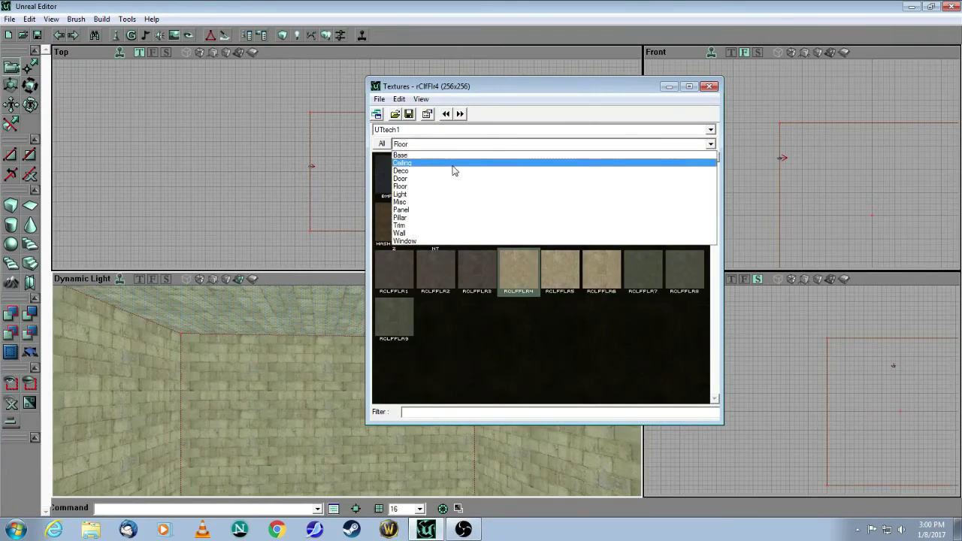
{"action": "left_click", "coordinate": [453, 158]}
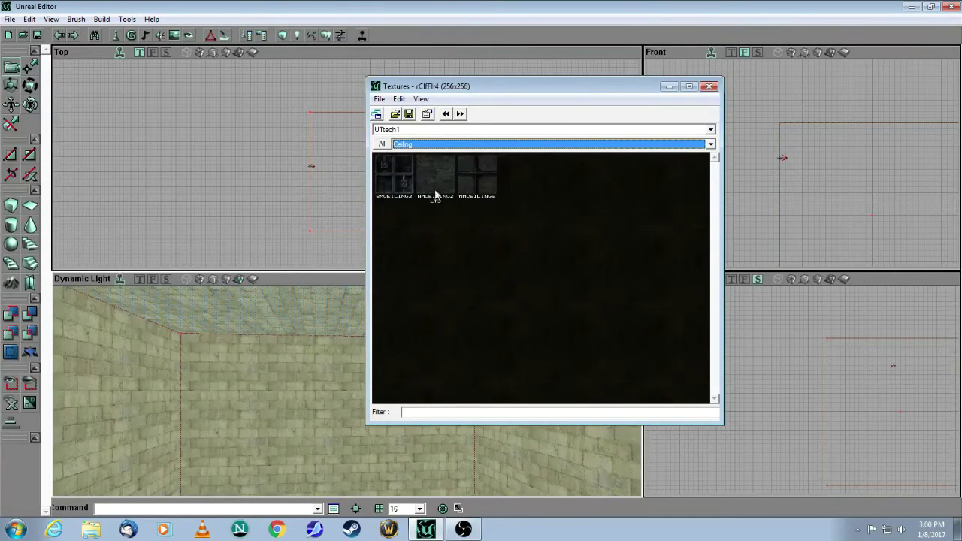
{"action": "left_click", "coordinate": [436, 179]}
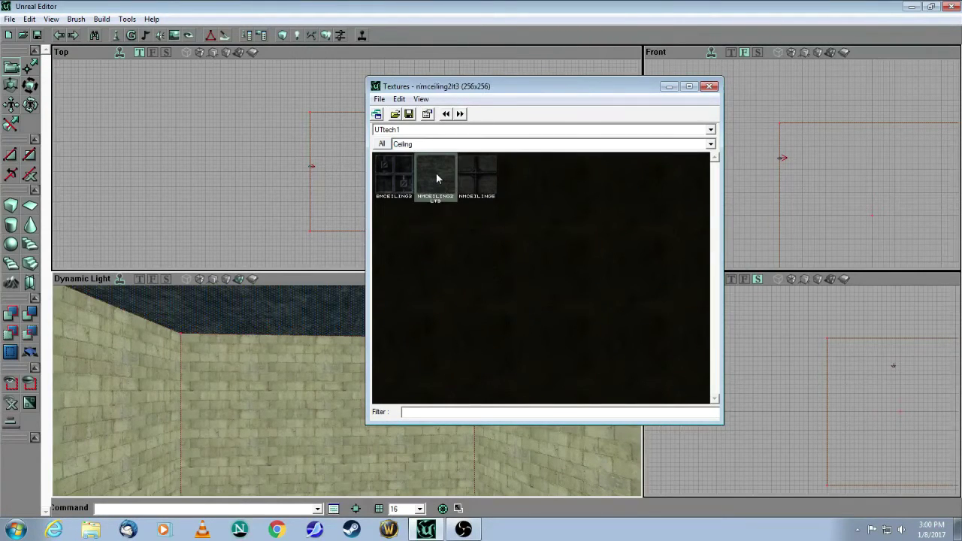
{"action": "left_click", "coordinate": [713, 87]}
Choose the PlayerStart class from the NavigationPoint group in the actor class browser.
{"action": "left_click_drag", "start_coordinate": [416, 357], "coordinate": [418, 435]}
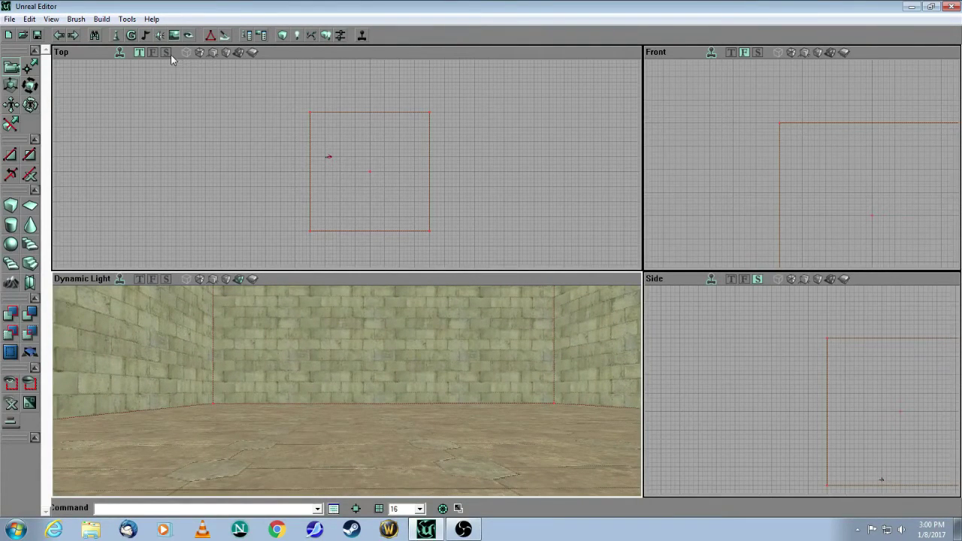
{"action": "left_click", "coordinate": [116, 36]}
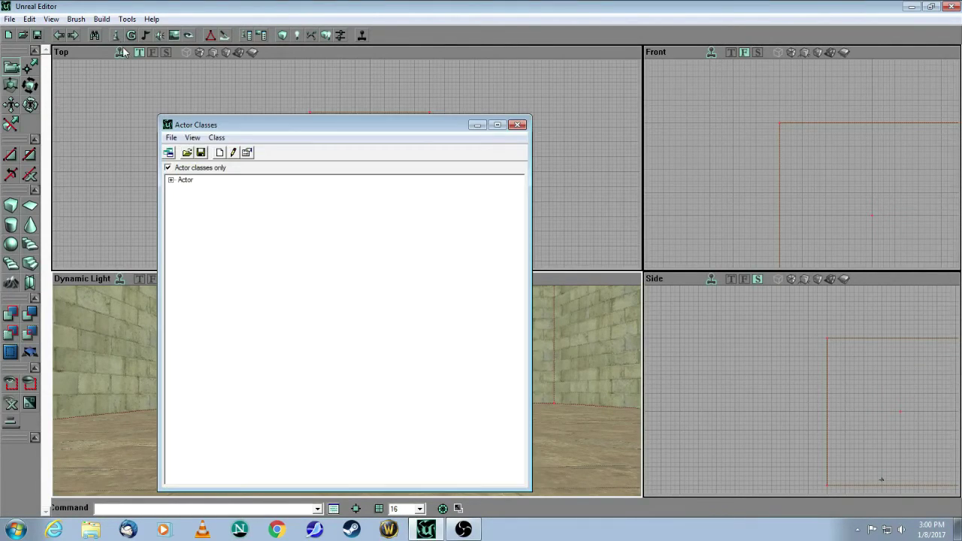
{"action": "left_click", "coordinate": [171, 181]}
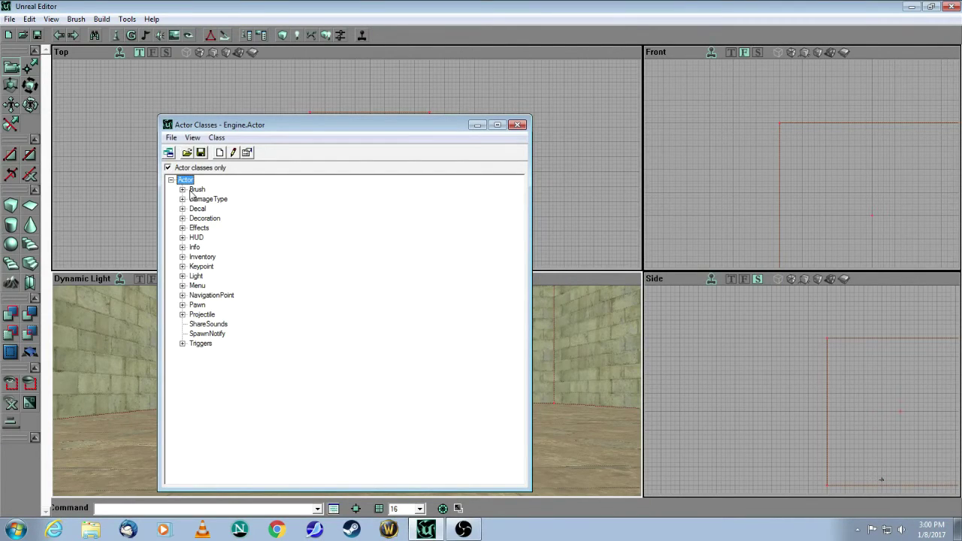
{"action": "left_click", "coordinate": [182, 295]}
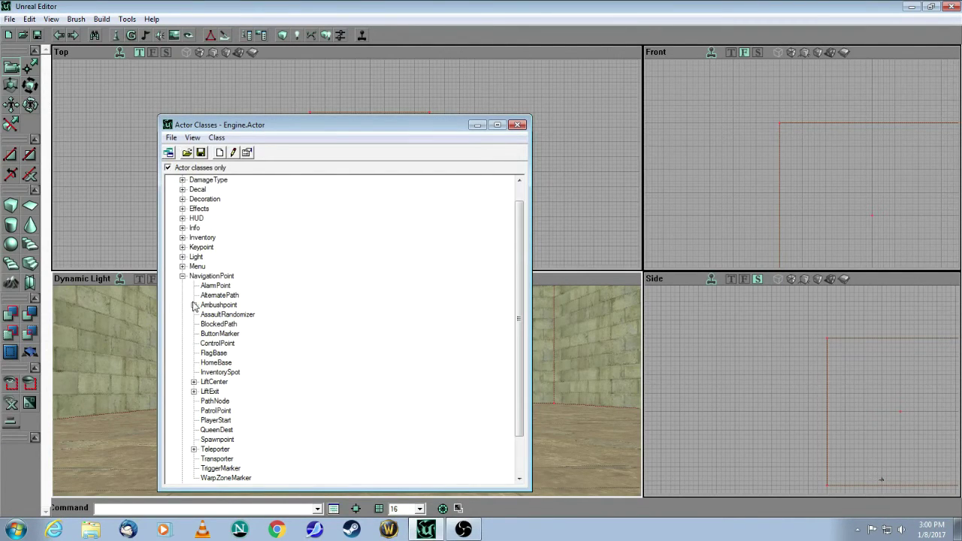
{"action": "left_click", "coordinate": [214, 421]}
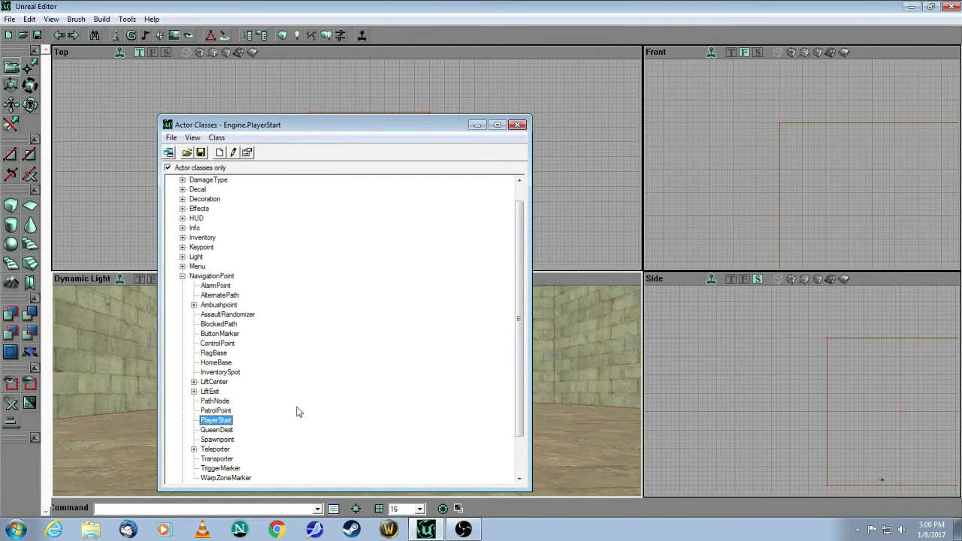
{"action": "left_click", "coordinate": [518, 124]}
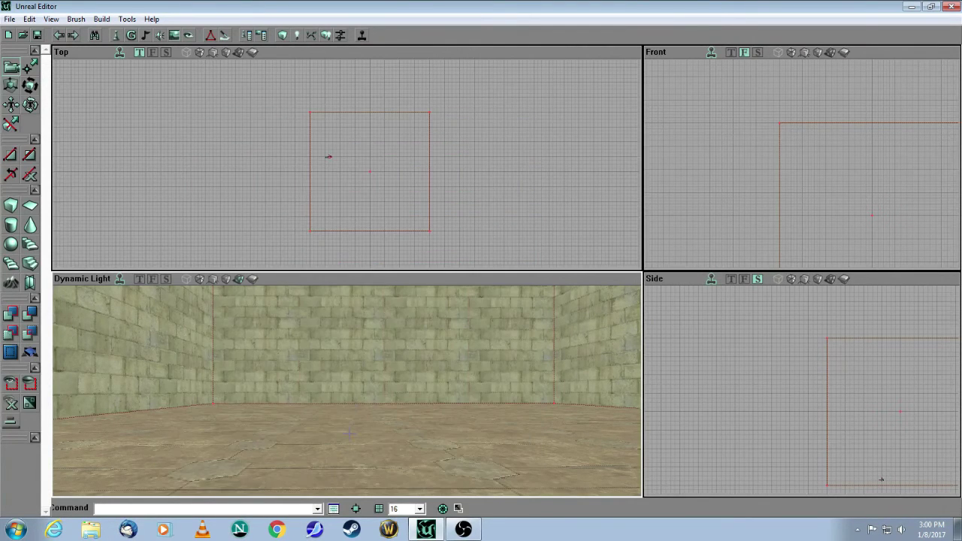
Add a PlayerStart actor on the room's floor near the middle.
{"action": "mouse_move", "coordinate": [349, 433]}
{"action": "left_mouse_down"}
{"action": "mouse_move", "coordinate": [339, 475]}
{"action": "mouse_move", "coordinate": [357, 417]}
{"action": "mouse_move", "coordinate": [398, 410]}
{"action": "mouse_move", "coordinate": [396, 417]}
{"action": "left_mouse_up"}
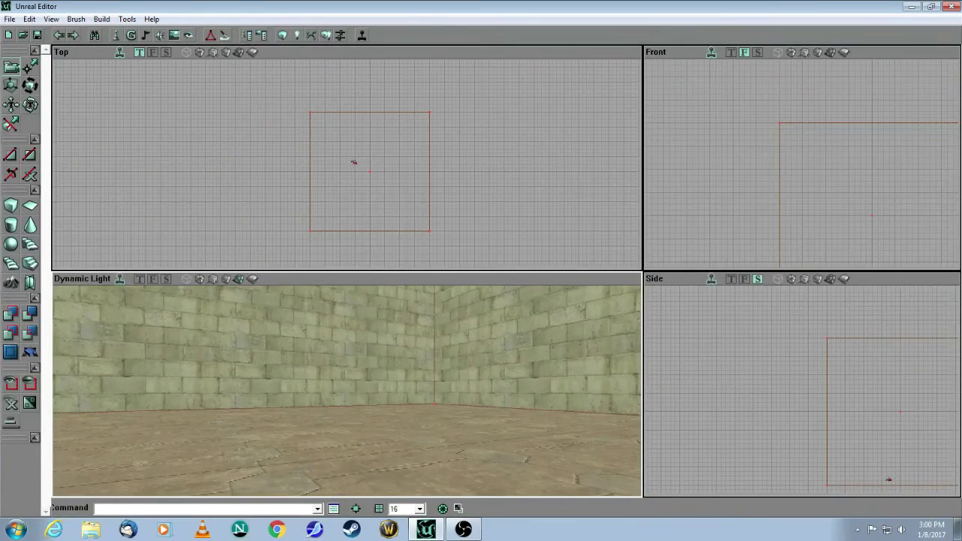
{"action": "right_click", "coordinate": [373, 453]}
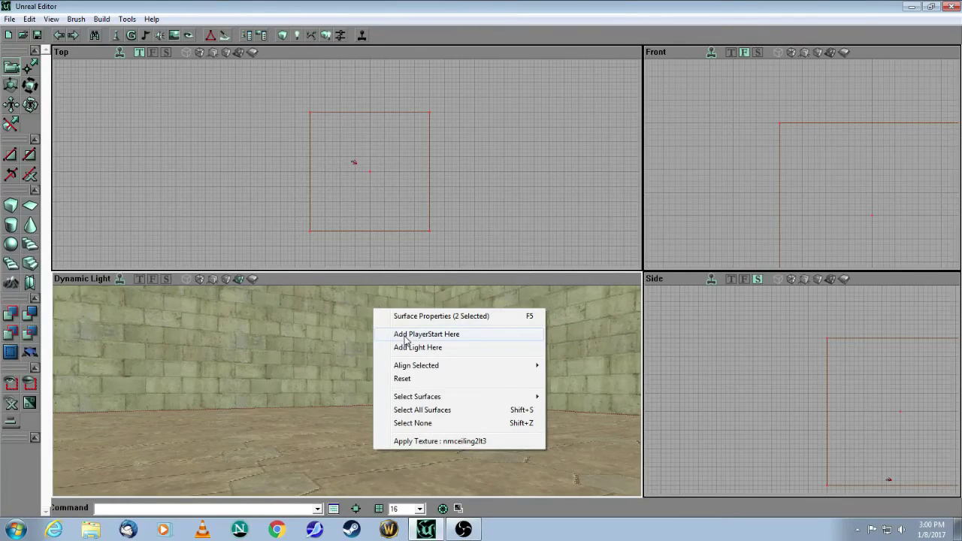
{"action": "left_click", "coordinate": [406, 335]}
{"action": "mouse_move", "coordinate": [402, 335]}
{"action": "left_mouse_down"}
{"action": "mouse_move", "coordinate": [401, 368]}
{"action": "mouse_move", "coordinate": [390, 349]}
{"action": "mouse_move", "coordinate": [406, 338]}
{"action": "mouse_move", "coordinate": [427, 368]}
{"action": "mouse_move", "coordinate": [414, 326]}
{"action": "mouse_move", "coordinate": [349, 345]}
{"action": "left_mouse_up"}
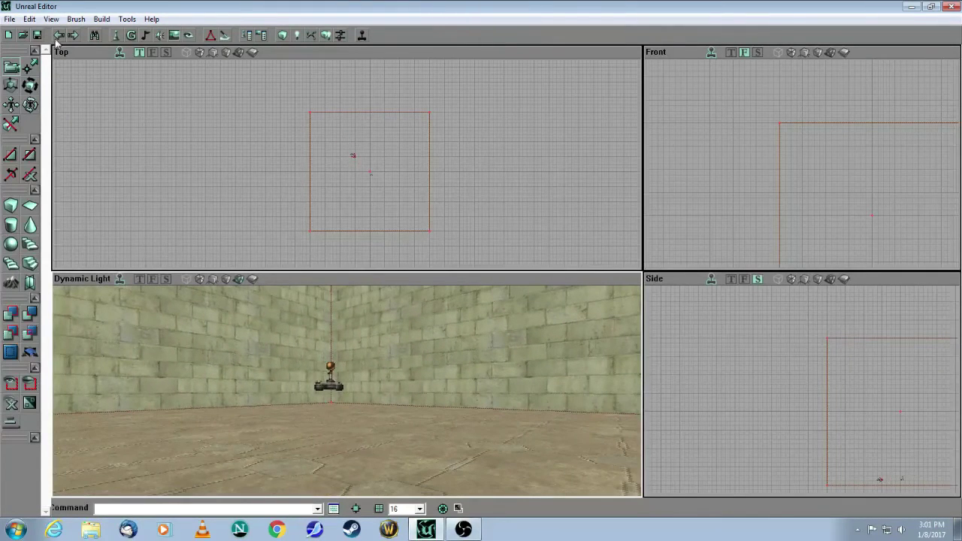
Choose the Light class in the actor class browser and add a light on the floor near the PlayerStart.
{"action": "left_click", "coordinate": [116, 36]}
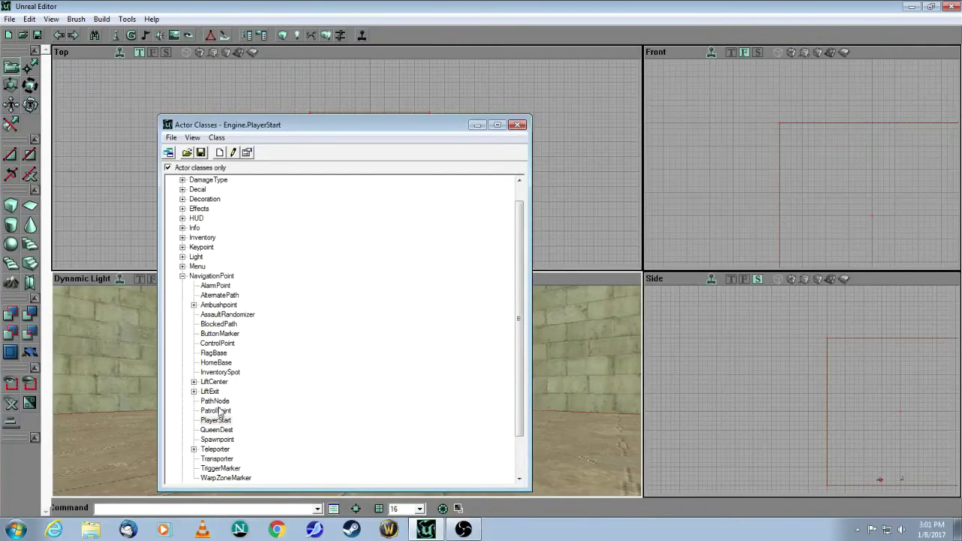
{"action": "left_click", "coordinate": [182, 257]}
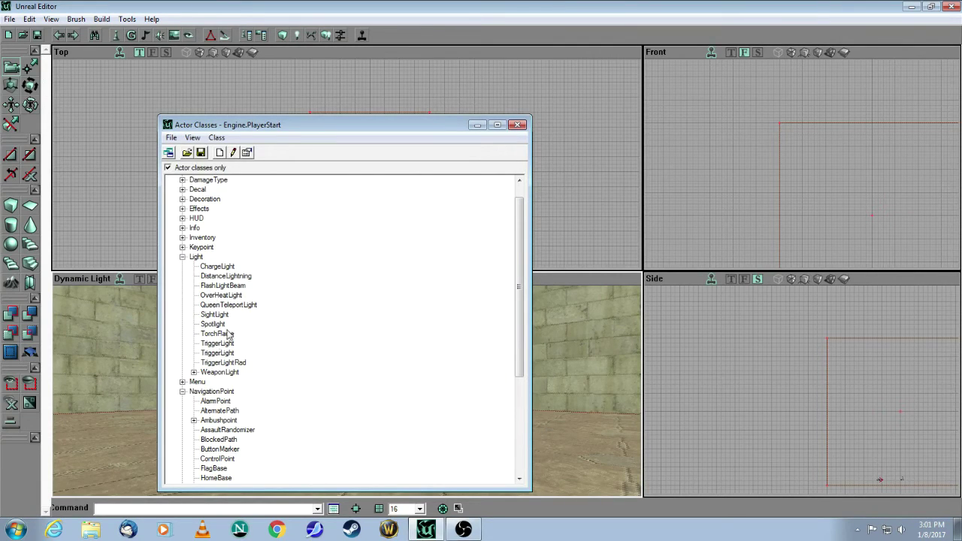
{"action": "left_click", "coordinate": [196, 260]}
{"action": "left_click", "coordinate": [517, 124]}
{"action": "left_click_drag", "start_coordinate": [362, 387], "coordinate": [350, 372]}
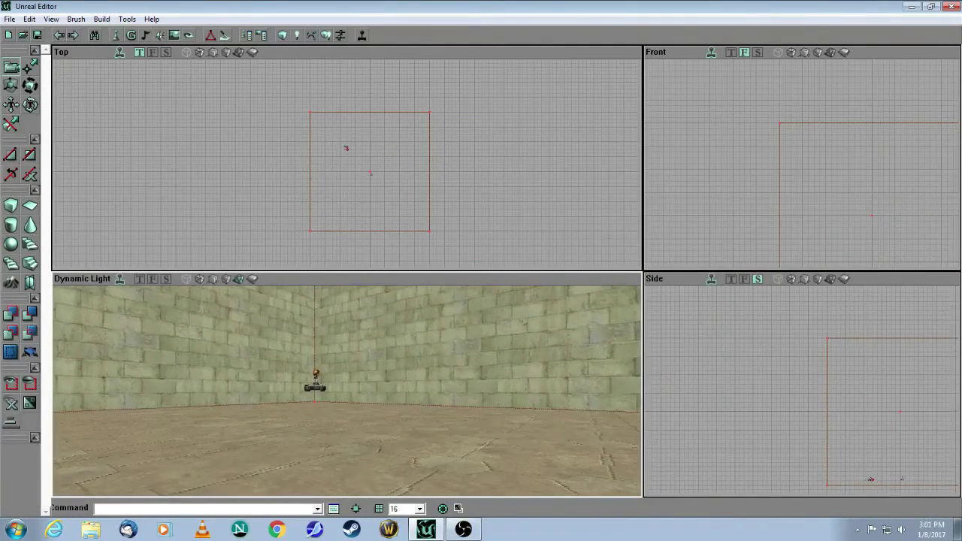
{"action": "right_click", "coordinate": [429, 449]}
{"action": "left_click", "coordinate": [460, 334]}
{"action": "mouse_move", "coordinate": [431, 345]}
{"action": "left_mouse_down"}
{"action": "mouse_move", "coordinate": [451, 367]}
{"action": "mouse_move", "coordinate": [440, 330]}
{"action": "left_mouse_up"}
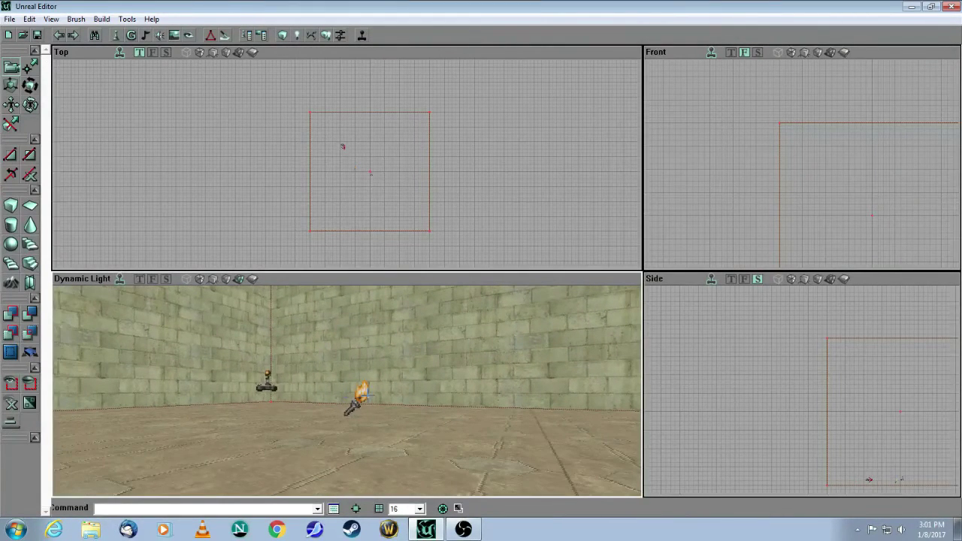
Select the light and raise it off the floor in the Side view.
{"action": "left_click", "coordinate": [364, 393]}
{"action": "left_click_drag", "start_coordinate": [761, 365], "coordinate": [792, 395]}
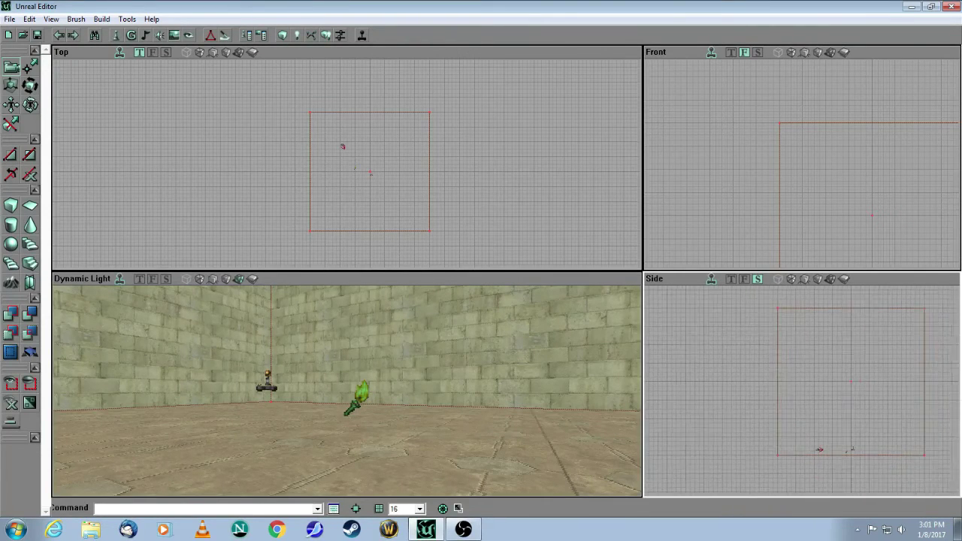
{"action": "left_click_drag", "start_coordinate": [750, 320], "coordinate": [761, 245]}
{"action": "mouse_move", "coordinate": [771, 360]}
{"action": "left_mouse_down"}
{"action": "mouse_move", "coordinate": [772, 326]}
{"action": "mouse_move", "coordinate": [775, 348]}
{"action": "mouse_move", "coordinate": [786, 307]}
{"action": "mouse_move", "coordinate": [786, 344]}
{"action": "mouse_move", "coordinate": [786, 320]}
{"action": "mouse_move", "coordinate": [767, 337]}
{"action": "mouse_move", "coordinate": [767, 359]}
{"action": "left_mouse_up"}
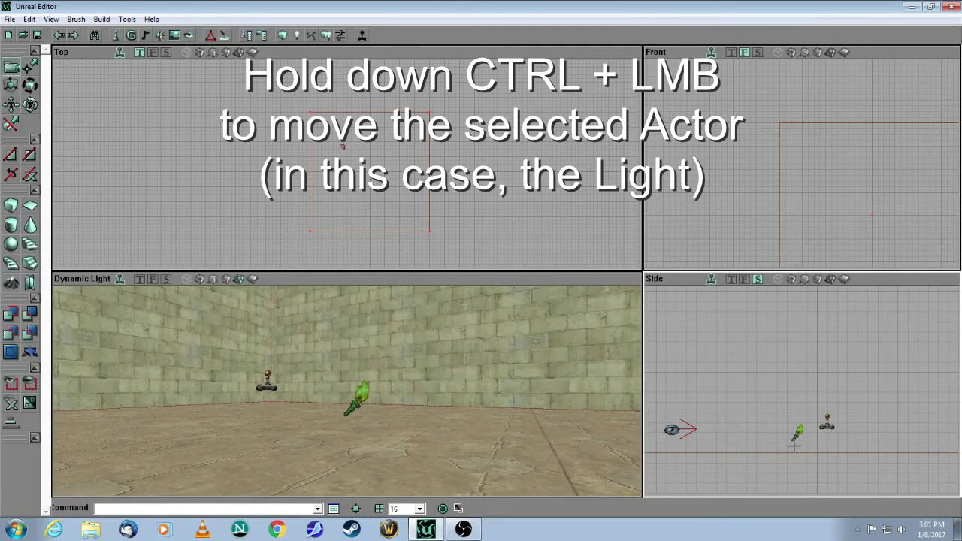
{"action": "left_click_drag", "start_coordinate": [793, 445], "coordinate": [798, 370], "text": "ctrl"}
Move the light further up in the Side view to just below the room's mid-height.
{"action": "left_click_drag", "start_coordinate": [746, 417], "coordinate": [749, 380]}
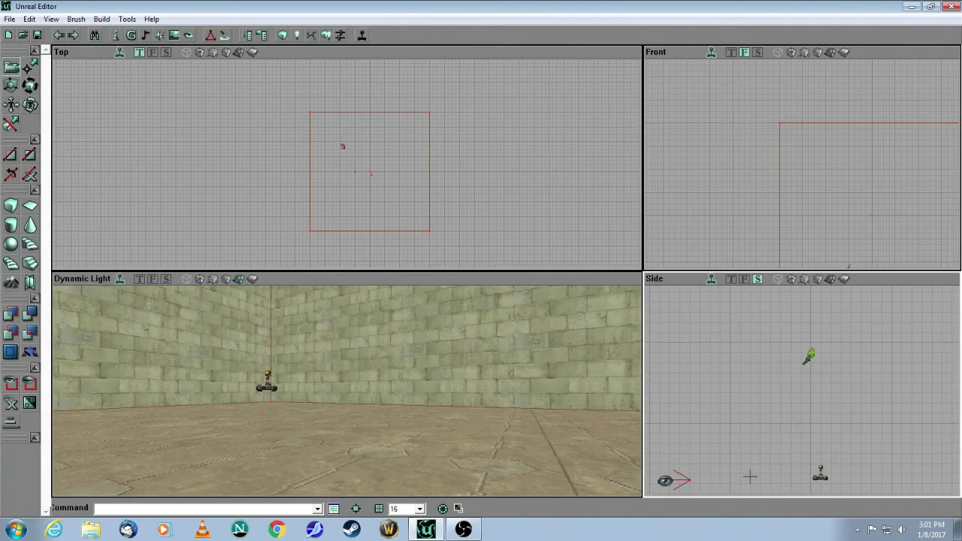
{"action": "left_click_drag", "start_coordinate": [752, 454], "coordinate": [738, 384]}
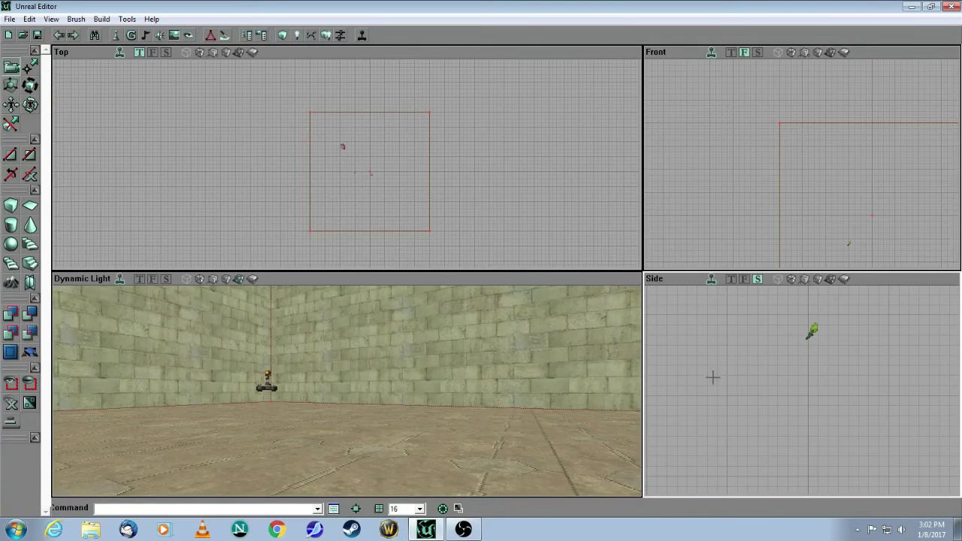
{"action": "scroll", "coordinate": [724, 384], "scroll_direction": "down", "scroll_amount": 8}
{"action": "scroll", "coordinate": [724, 384], "scroll_direction": "up", "scroll_amount": 6}
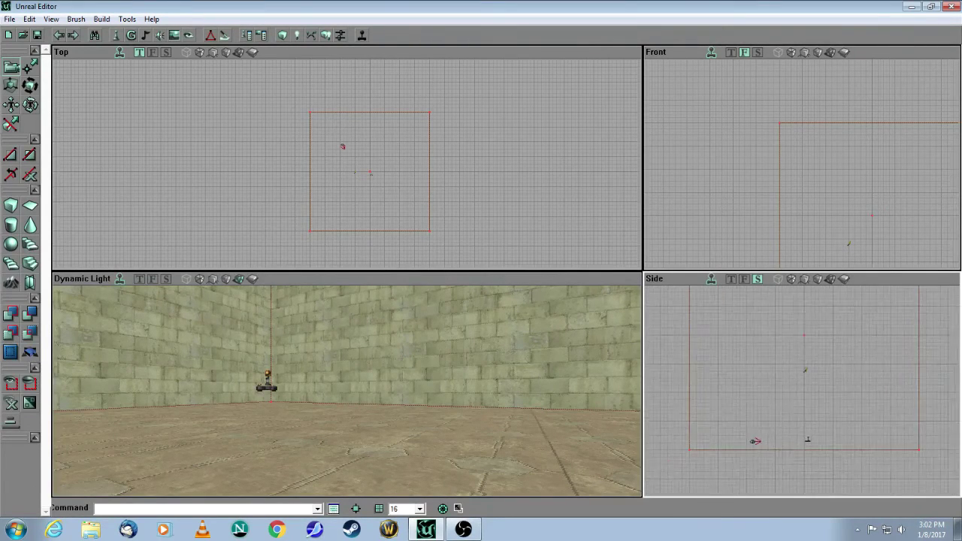
{"action": "left_click_drag", "start_coordinate": [724, 384], "coordinate": [717, 443]}
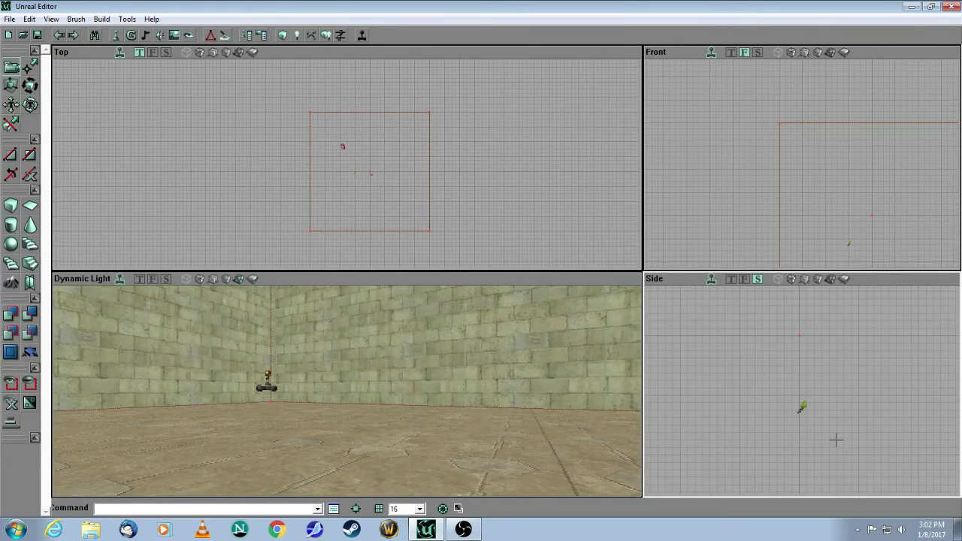
{"action": "left_click_drag", "start_coordinate": [802, 406], "coordinate": [797, 352], "text": "ctrl"}
Choose the SniperRifle class from the Inventory, Weapon, TournamentWeapon group in the actor class browser.
{"action": "mouse_move", "coordinate": [441, 374]}
{"action": "left_mouse_down"}
{"action": "mouse_move", "coordinate": [376, 376]}
{"action": "mouse_move", "coordinate": [402, 379]}
{"action": "mouse_move", "coordinate": [401, 293]}
{"action": "mouse_move", "coordinate": [397, 387]}
{"action": "mouse_move", "coordinate": [396, 316]}
{"action": "mouse_move", "coordinate": [430, 306]}
{"action": "mouse_move", "coordinate": [430, 402]}
{"action": "mouse_move", "coordinate": [430, 375]}
{"action": "mouse_move", "coordinate": [451, 387]}
{"action": "left_mouse_up"}
{"action": "mouse_move", "coordinate": [451, 387]}
{"action": "right_mouse_down"}
{"action": "mouse_move", "coordinate": [451, 406]}
{"action": "mouse_move", "coordinate": [451, 389]}
{"action": "right_mouse_up"}
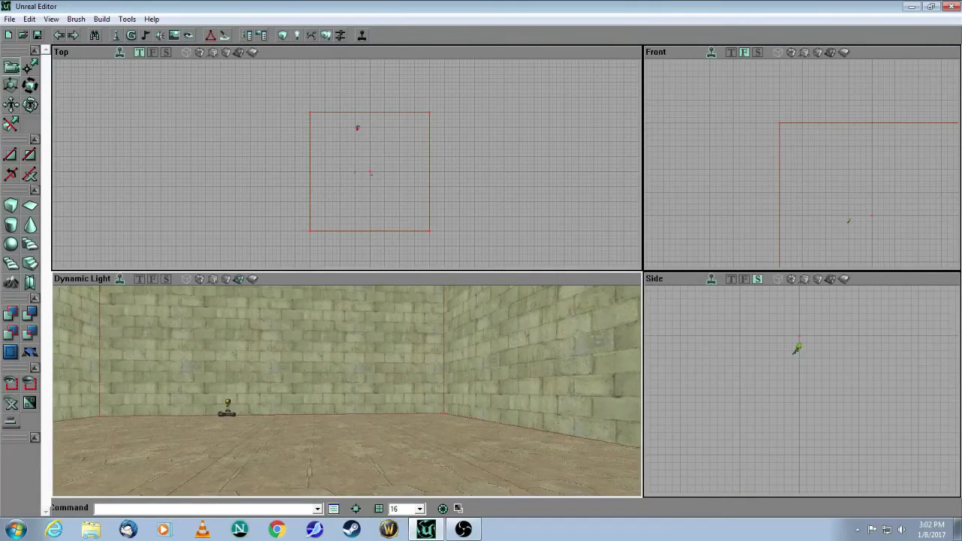
{"action": "left_click", "coordinate": [116, 36]}
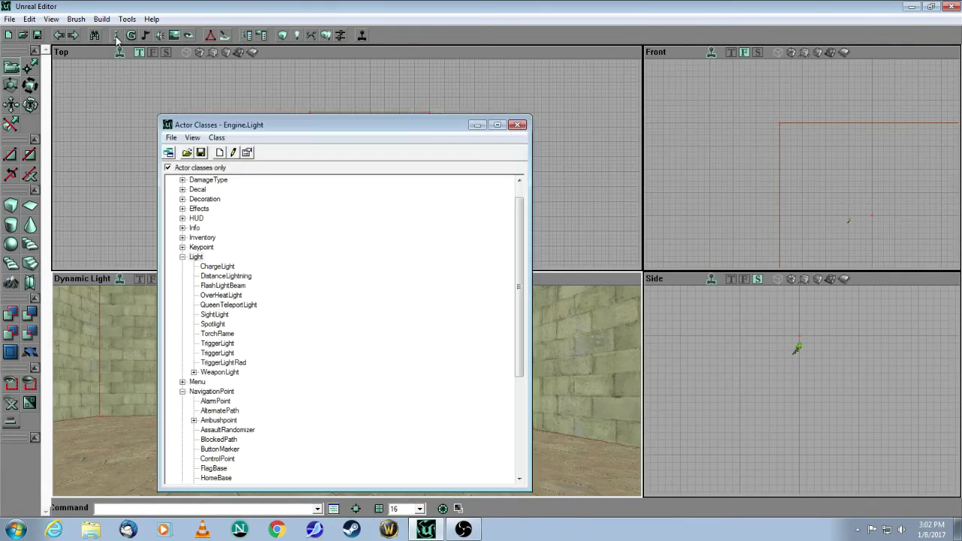
{"action": "left_click", "coordinate": [182, 237]}
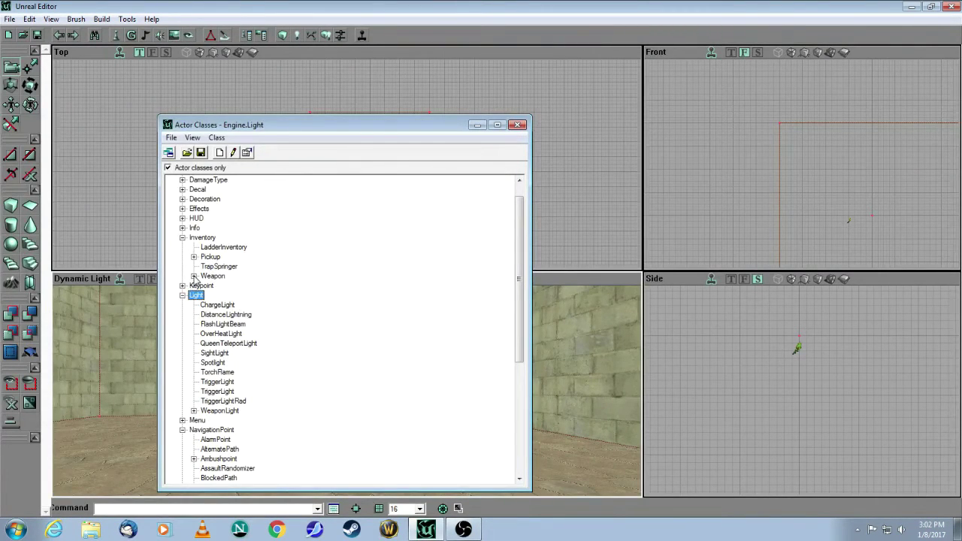
{"action": "left_click", "coordinate": [194, 276]}
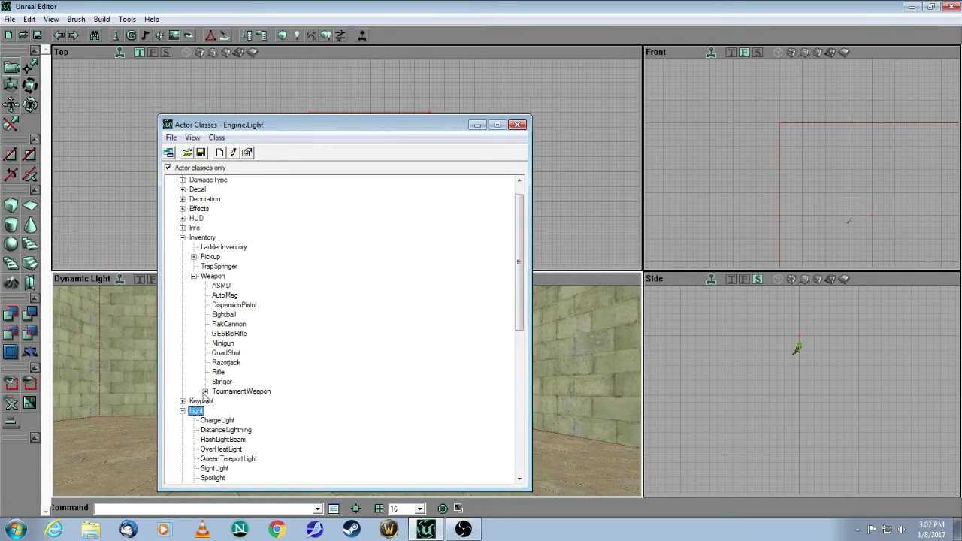
{"action": "left_click", "coordinate": [205, 391]}
{"action": "left_click_drag", "start_coordinate": [516, 275], "coordinate": [517, 321]}
{"action": "left_click", "coordinate": [239, 305]}
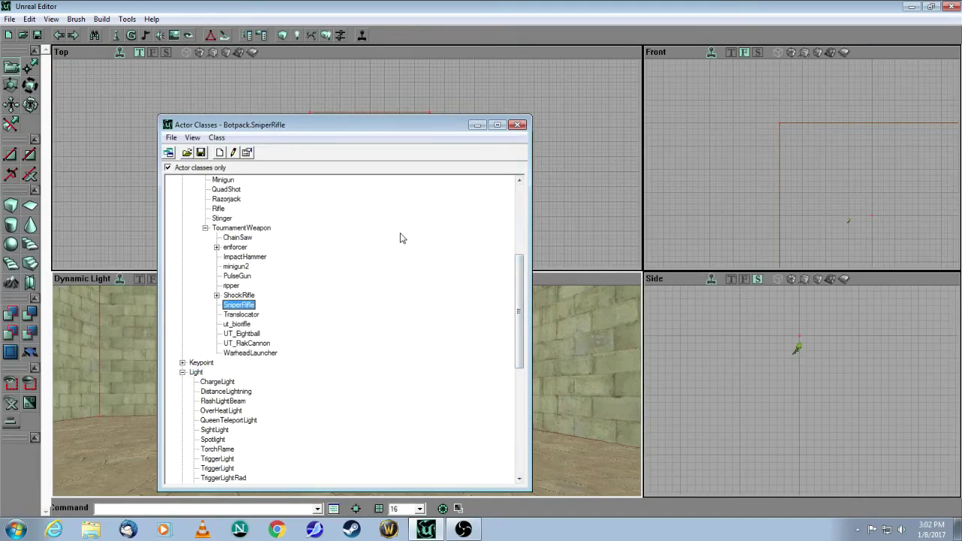
{"action": "left_click", "coordinate": [517, 124]}
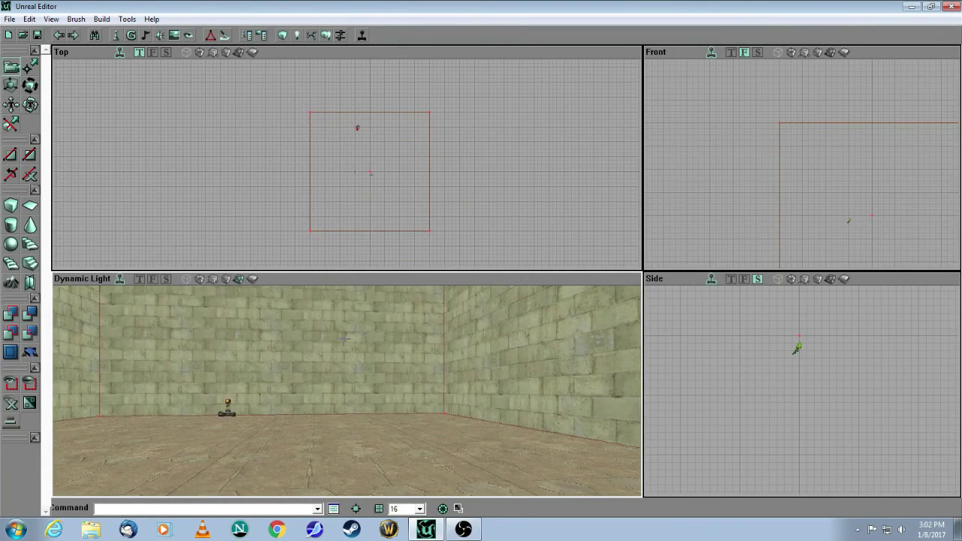
Add a SniperRifle actor on the room's floor, a short distance from the PlayerStart.
{"action": "left_click_drag", "start_coordinate": [323, 361], "coordinate": [351, 360]}
{"action": "right_click", "coordinate": [333, 466]}
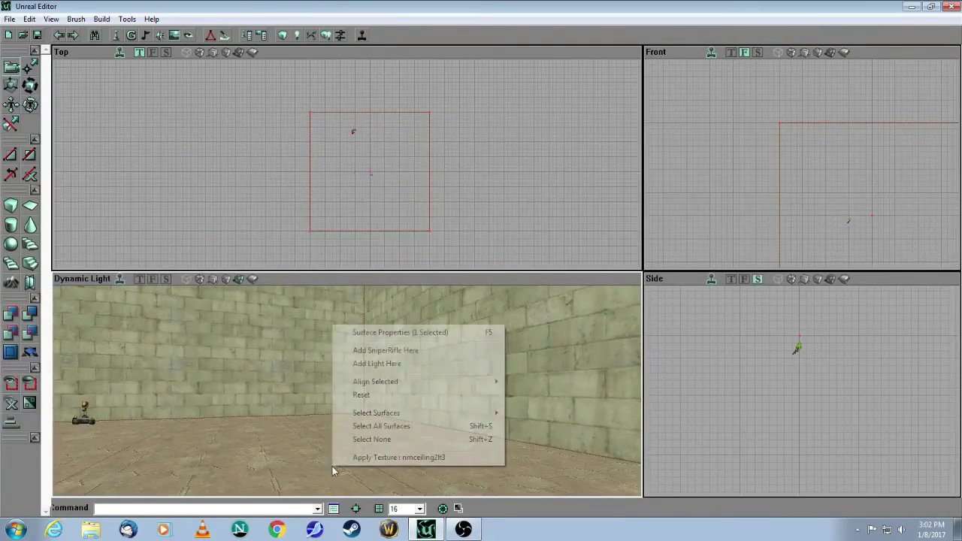
{"action": "left_click", "coordinate": [366, 356]}
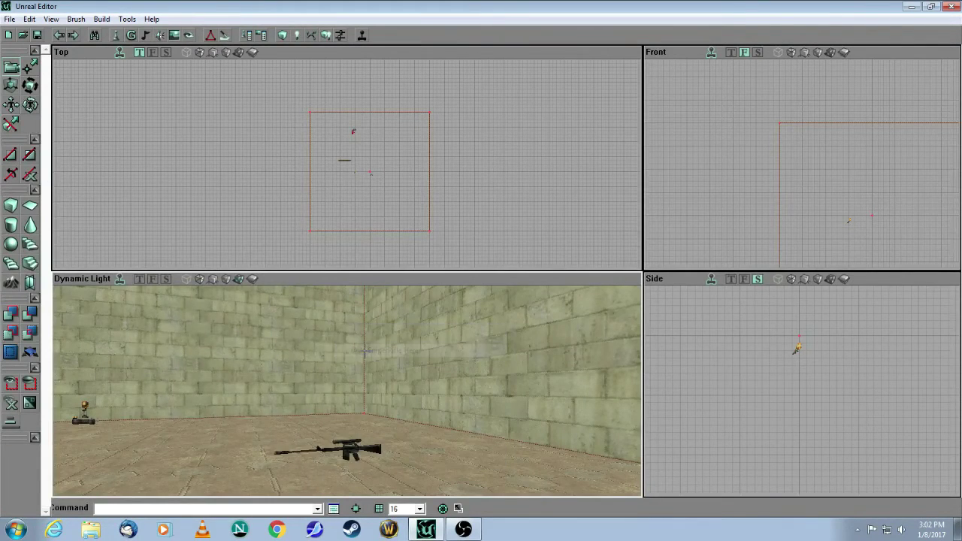
{"action": "left_click_drag", "start_coordinate": [366, 356], "coordinate": [348, 372]}
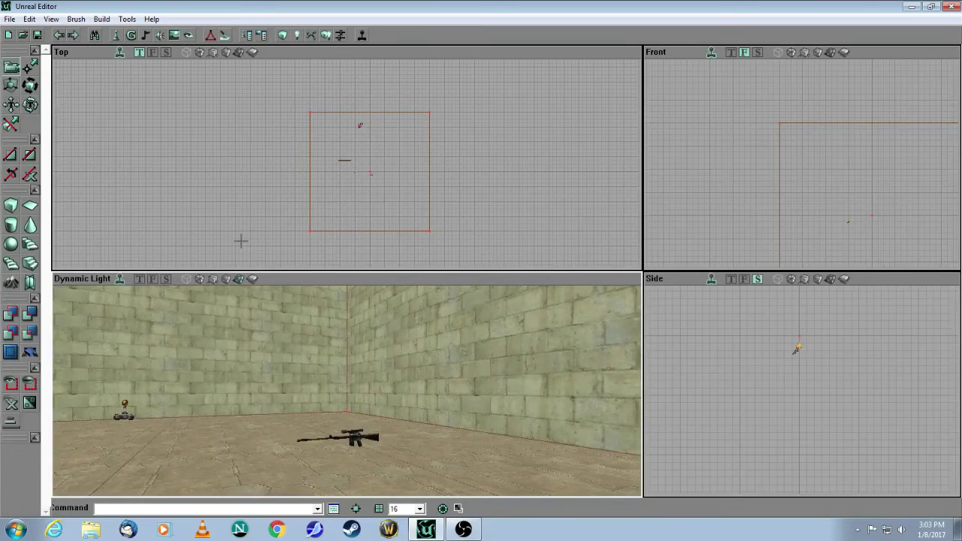
Expand the Pickup group under Inventory and its TournamentPickup subgroup in the actor class browser.
{"action": "left_click", "coordinate": [116, 39]}
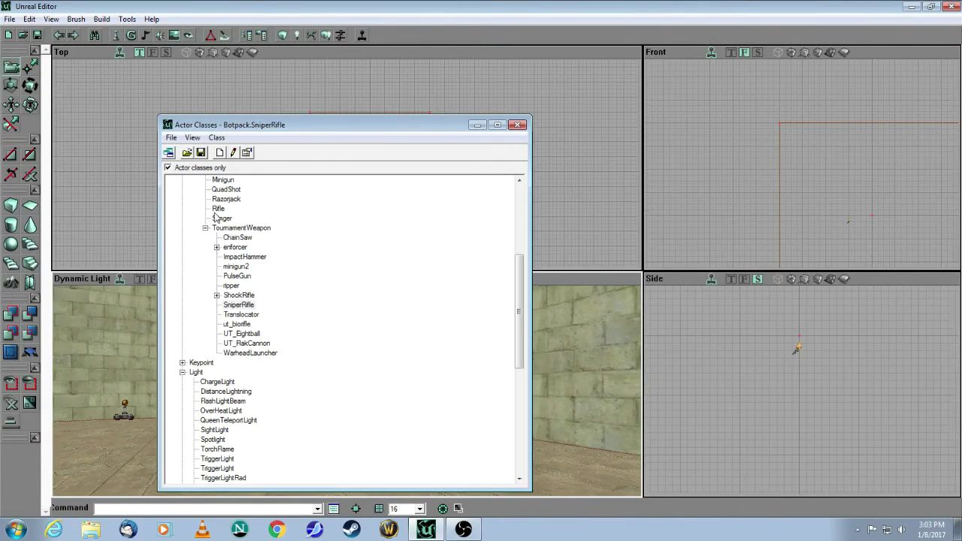
{"action": "left_click_drag", "start_coordinate": [516, 287], "coordinate": [514, 233]}
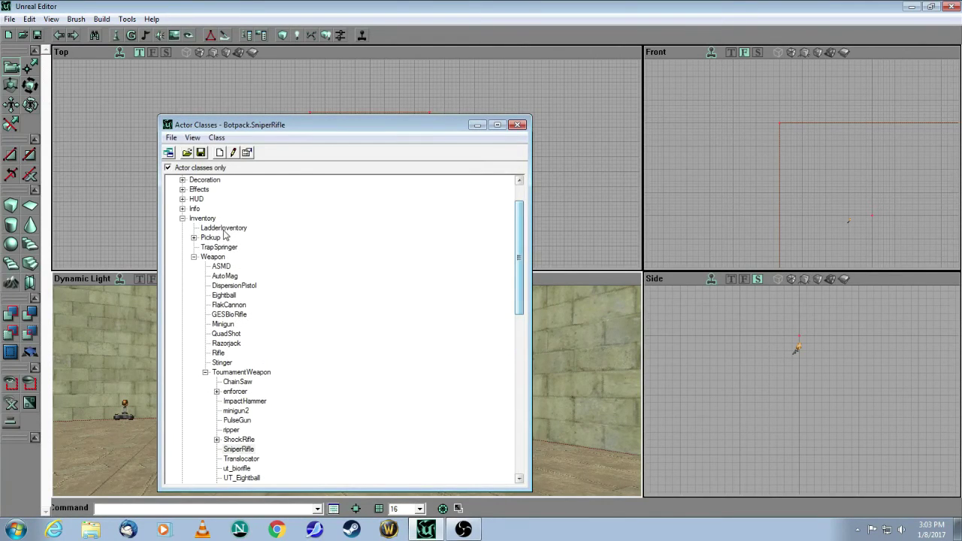
{"action": "left_click", "coordinate": [202, 219]}
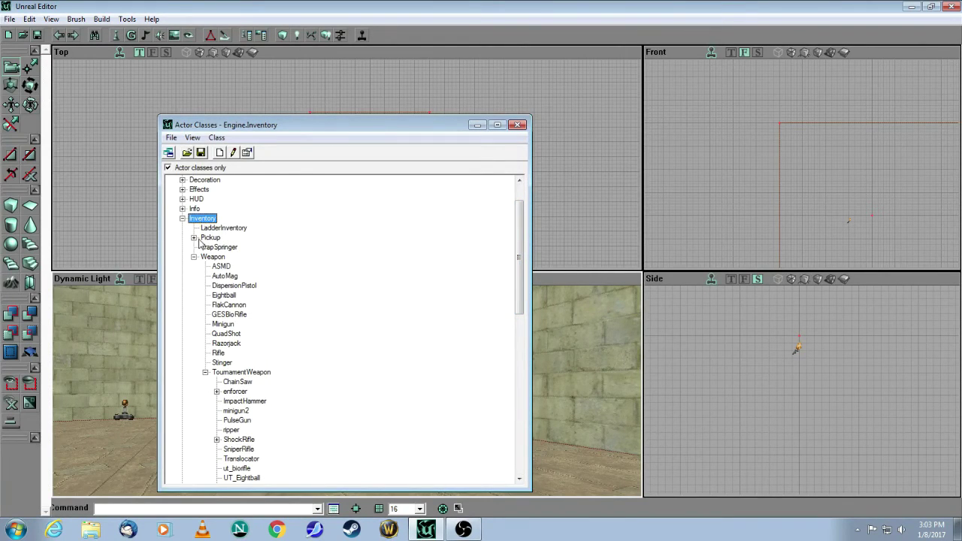
{"action": "left_click", "coordinate": [211, 237]}
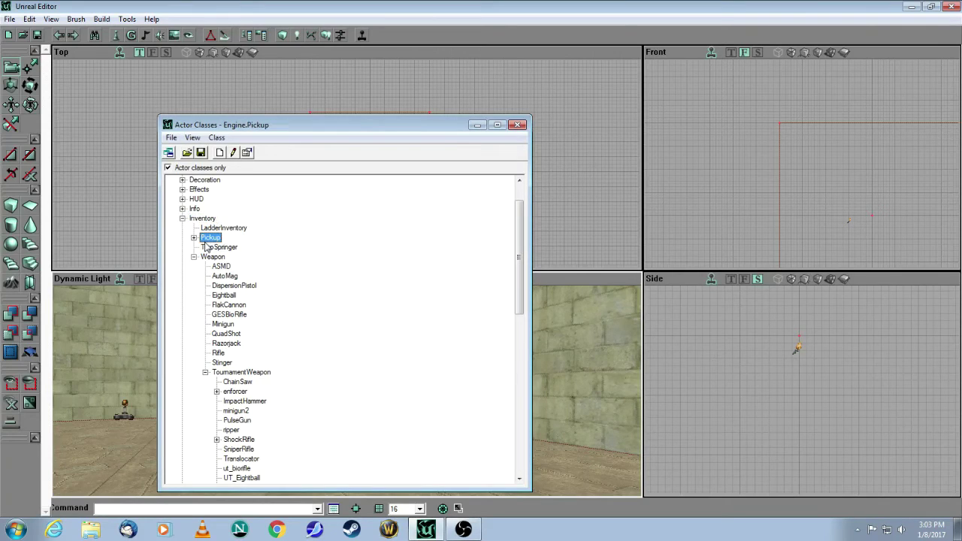
{"action": "left_click", "coordinate": [193, 238]}
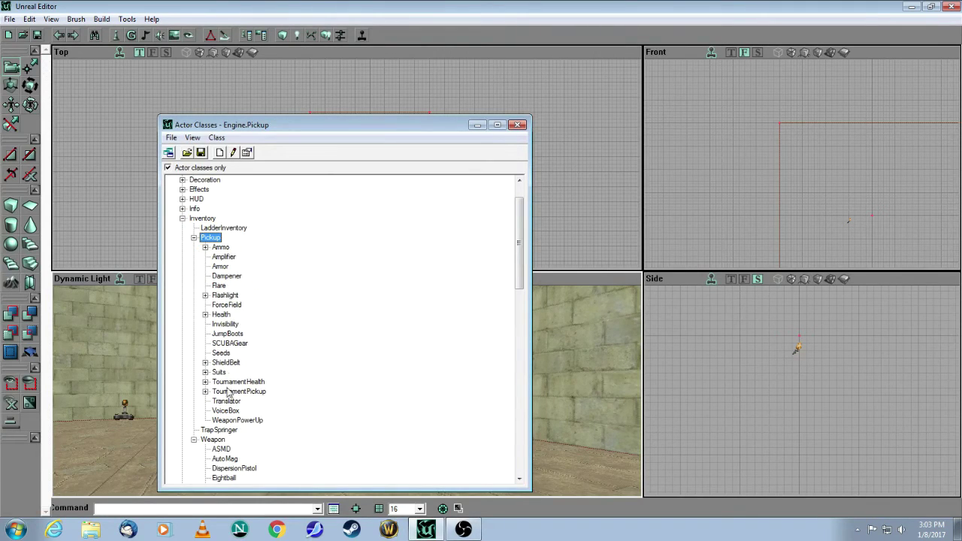
{"action": "left_click", "coordinate": [205, 391]}
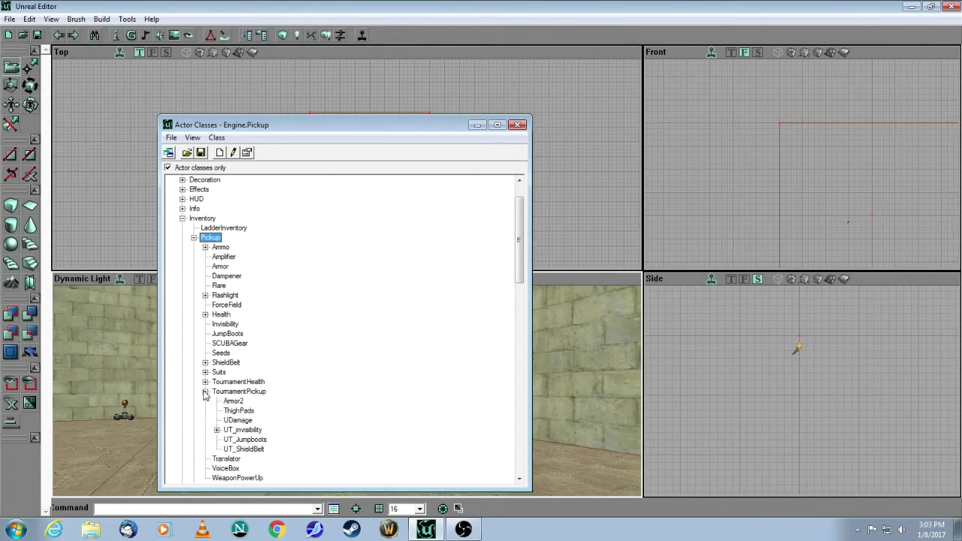
{"action": "left_click", "coordinate": [228, 393]}
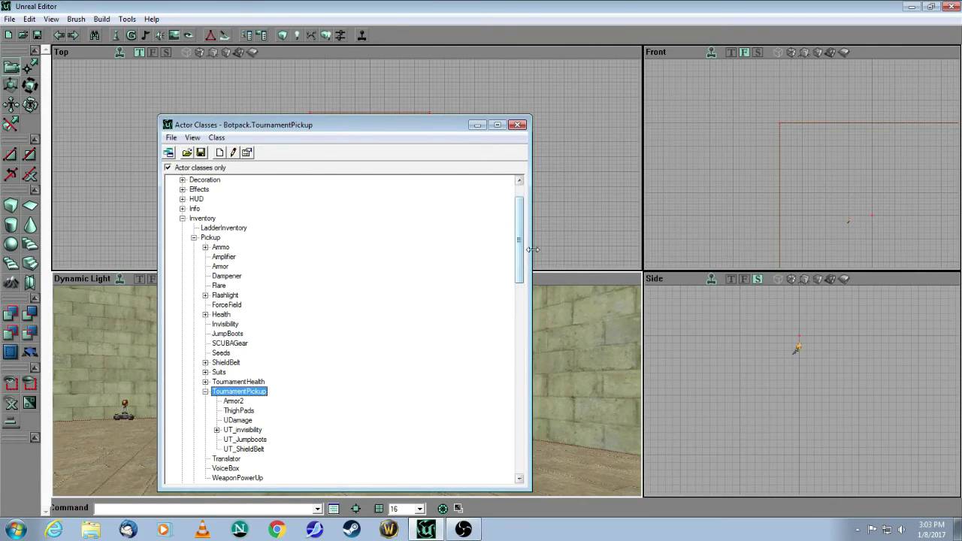
{"action": "left_click_drag", "start_coordinate": [518, 242], "coordinate": [516, 247]}
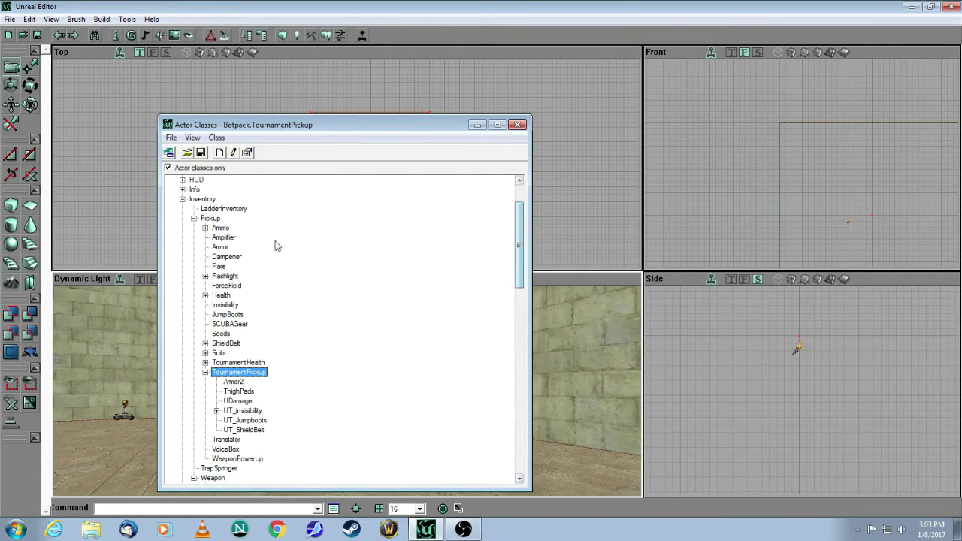
Choose the BulletBox class from the Ammo, TournamentAmmo group under Pickup and close the class browser.
{"action": "left_click", "coordinate": [218, 228]}
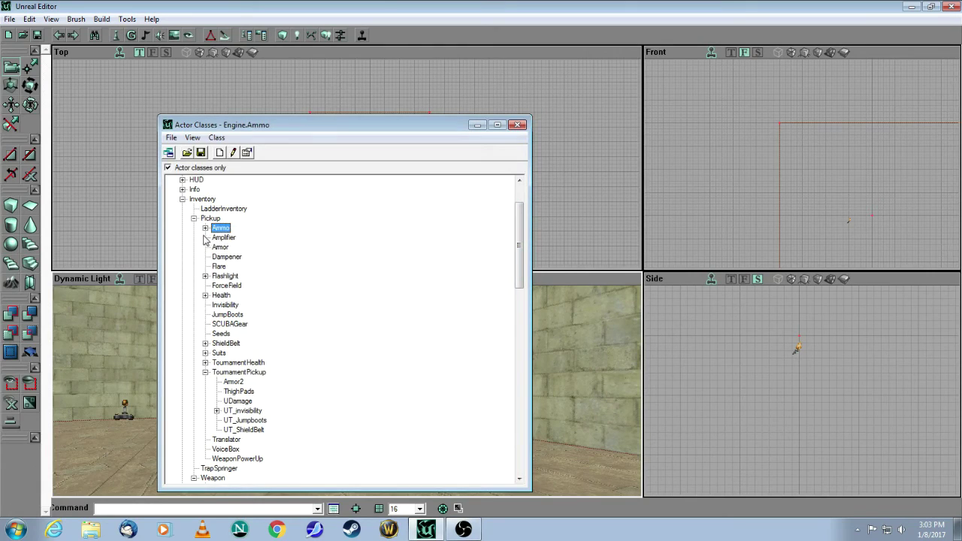
{"action": "left_click", "coordinate": [205, 228]}
{"action": "left_click", "coordinate": [246, 334]}
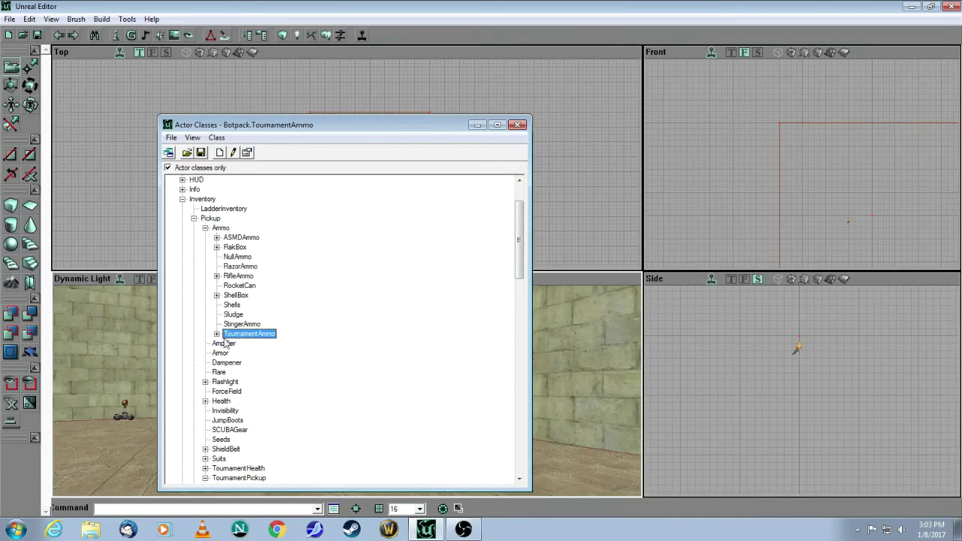
{"action": "left_click", "coordinate": [217, 334]}
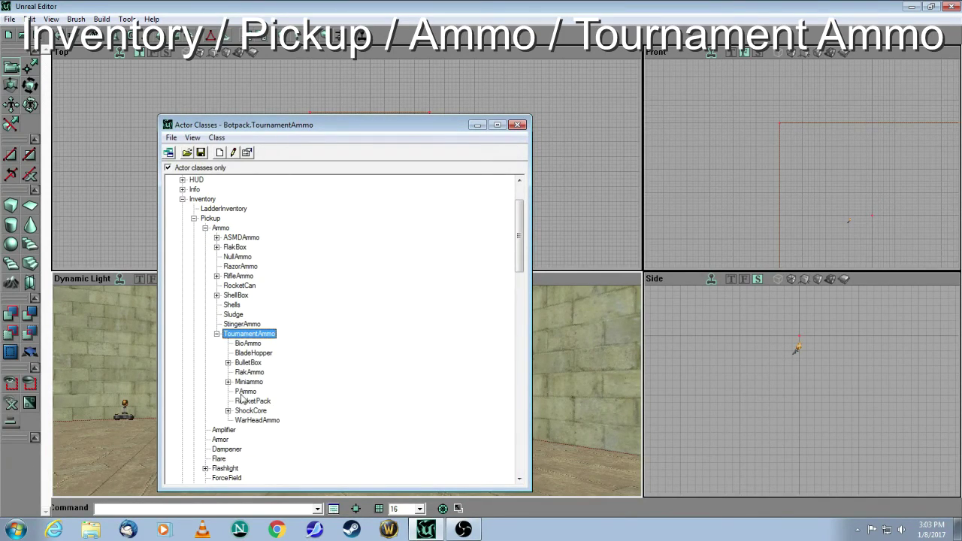
{"action": "left_click", "coordinate": [247, 363]}
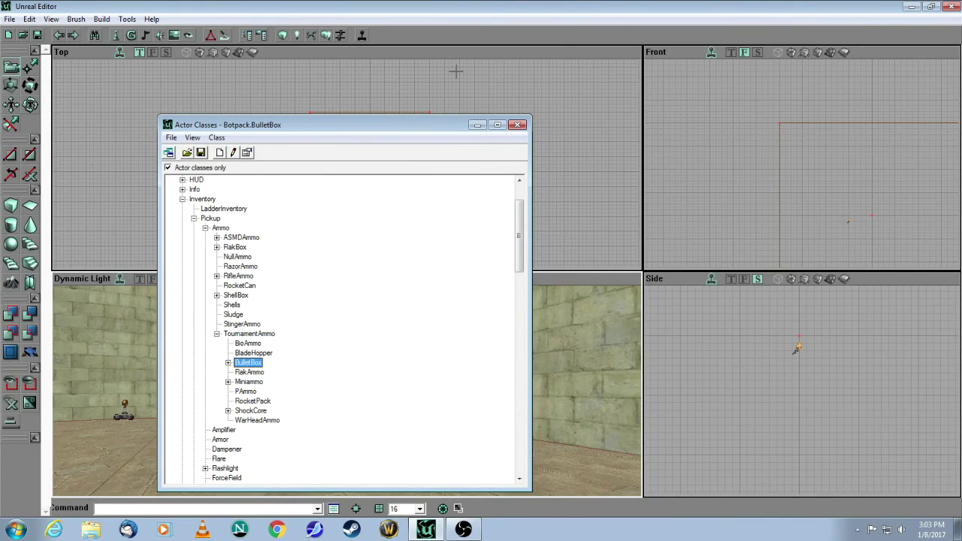
{"action": "left_click", "coordinate": [514, 124]}
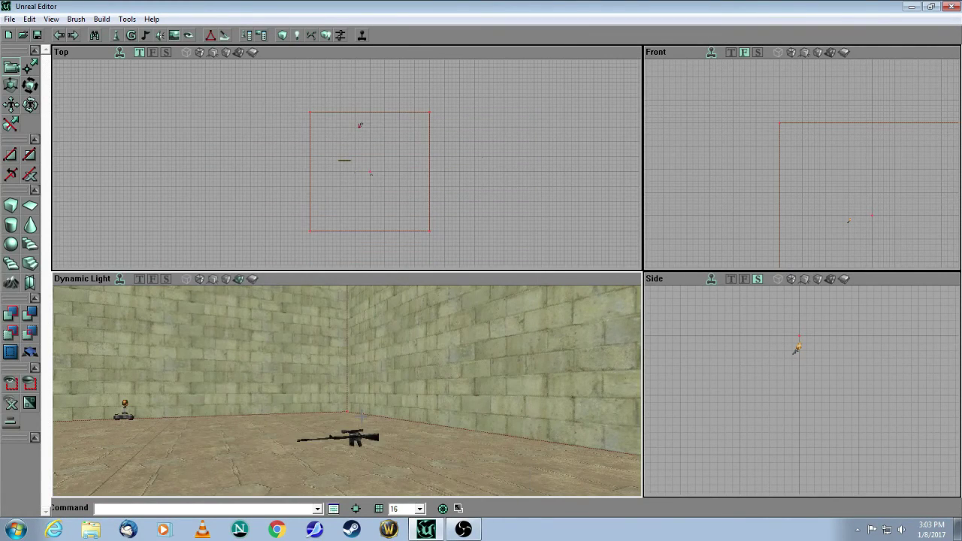
Add two BulletBox actors on the floor beside the sniper rifle.
{"action": "mouse_move", "coordinate": [362, 415]}
{"action": "left_mouse_down"}
{"action": "mouse_move", "coordinate": [364, 434]}
{"action": "mouse_move", "coordinate": [368, 405]}
{"action": "mouse_move", "coordinate": [355, 463]}
{"action": "left_mouse_up"}
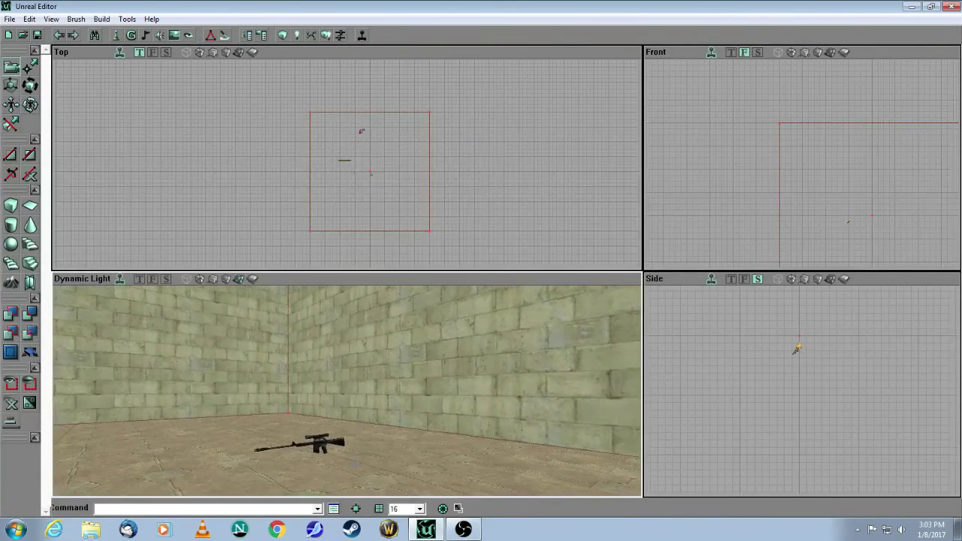
{"action": "right_click", "coordinate": [365, 466]}
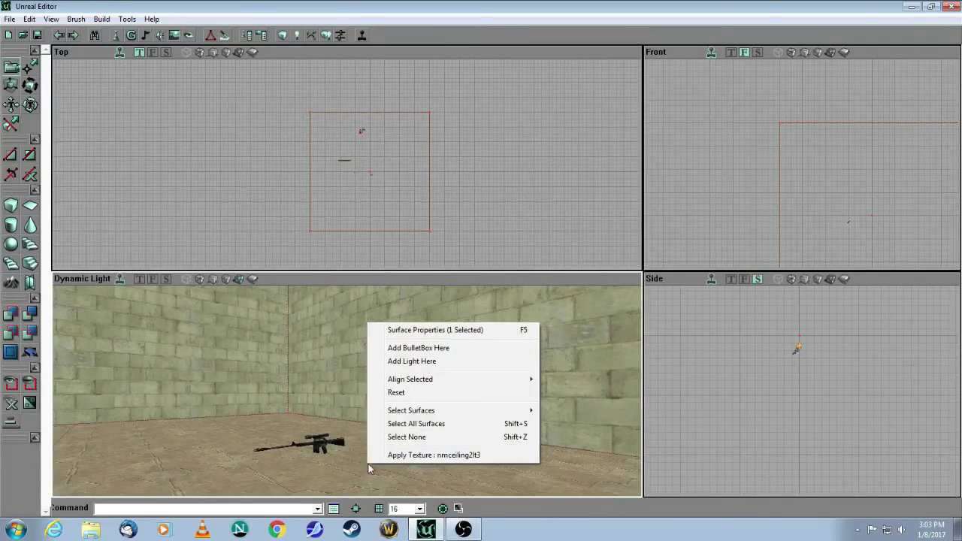
{"action": "left_click", "coordinate": [403, 348]}
{"action": "mouse_move", "coordinate": [360, 395]}
{"action": "left_mouse_down"}
{"action": "mouse_move", "coordinate": [356, 444]}
{"action": "mouse_move", "coordinate": [323, 401]}
{"action": "left_mouse_up"}
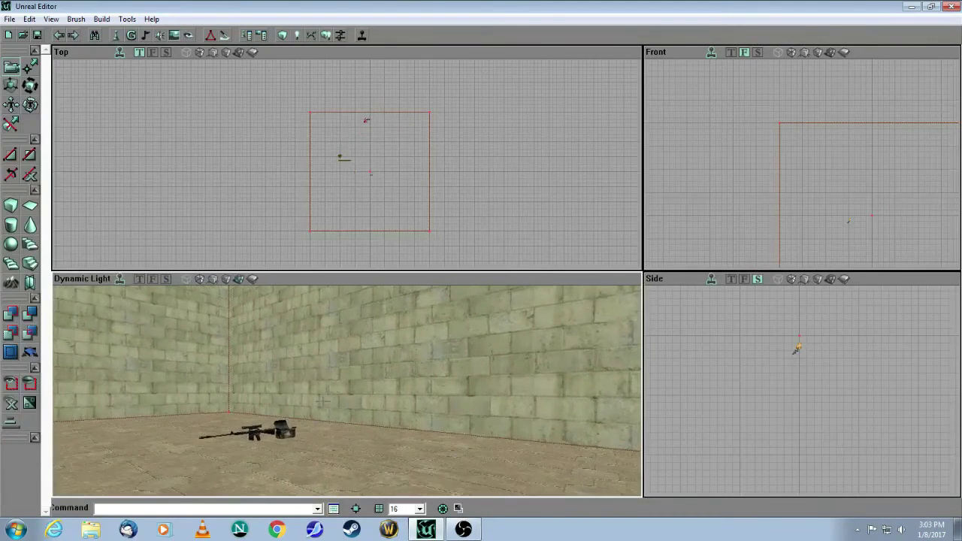
{"action": "right_click", "coordinate": [326, 315]}
{"action": "left_click", "coordinate": [369, 341]}
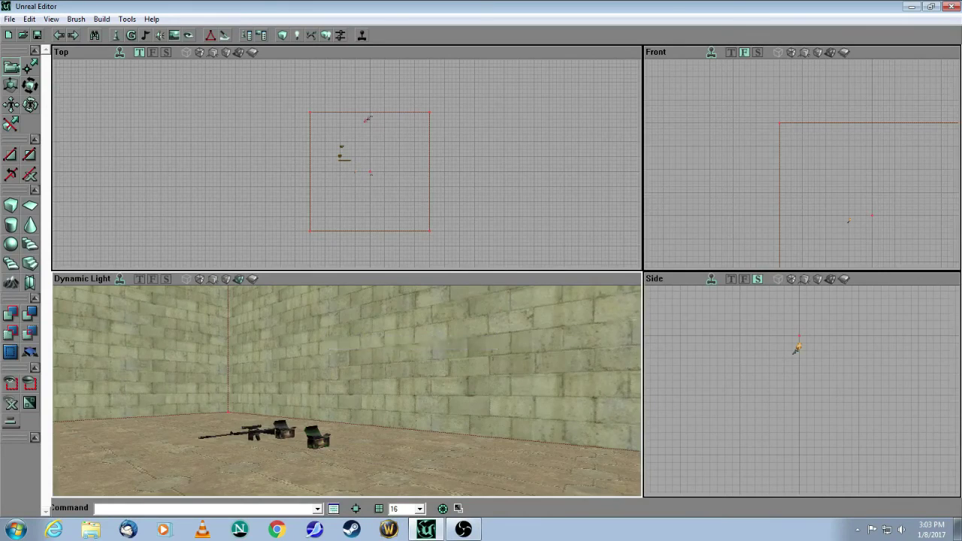
Choose the MedBox class from the Inventory, Pickup, TournamentHealth group in the actor class browser and close it.
{"action": "left_click_drag", "start_coordinate": [369, 341], "coordinate": [340, 383]}
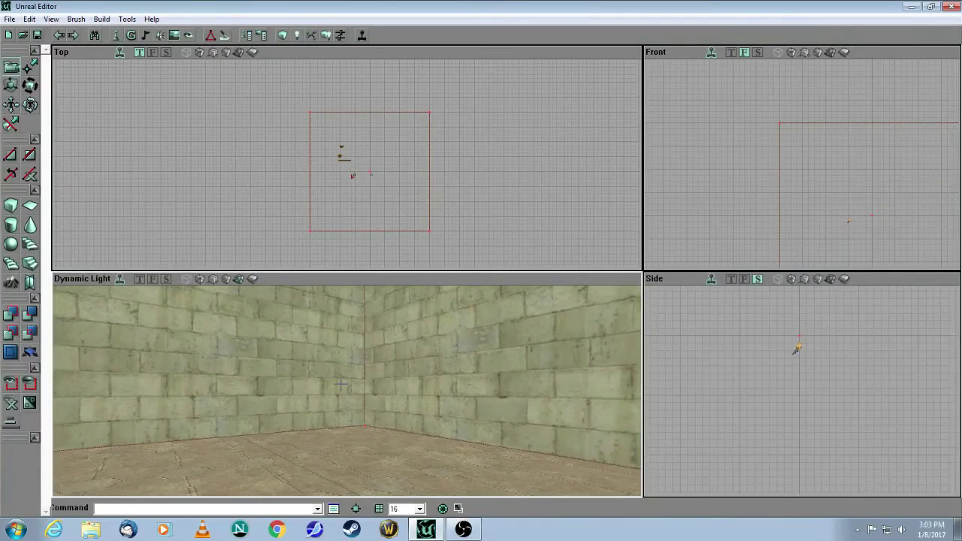
{"action": "left_click", "coordinate": [116, 36]}
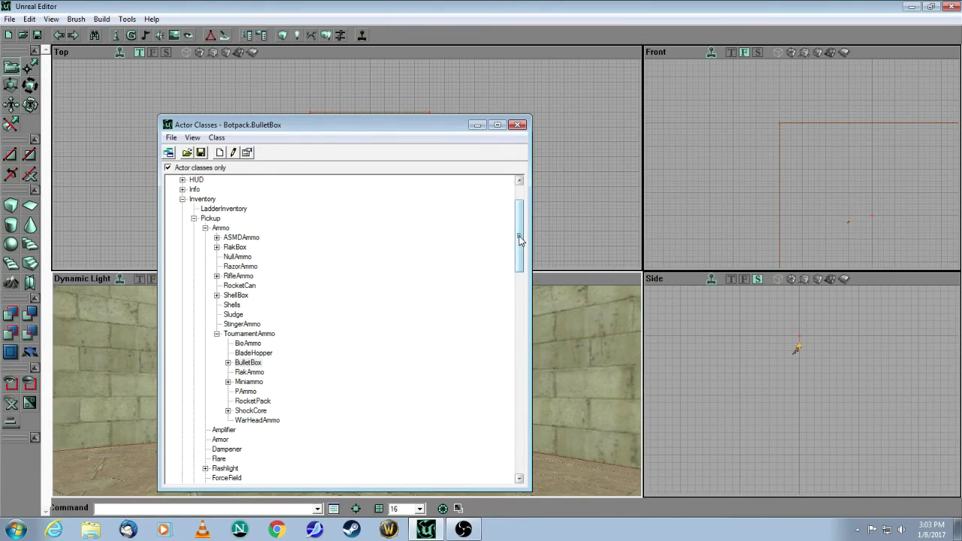
{"action": "left_click_drag", "start_coordinate": [519, 239], "coordinate": [519, 282]}
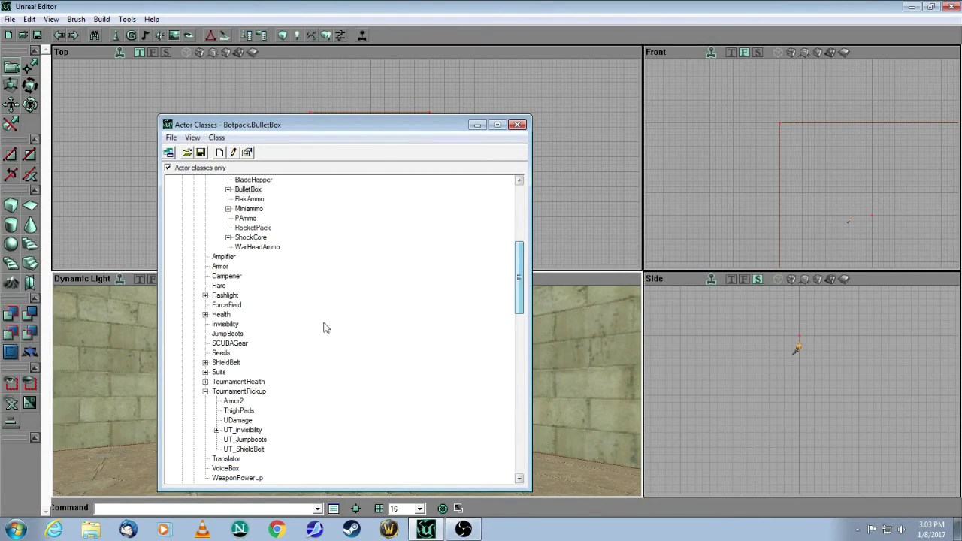
{"action": "left_click", "coordinate": [205, 315]}
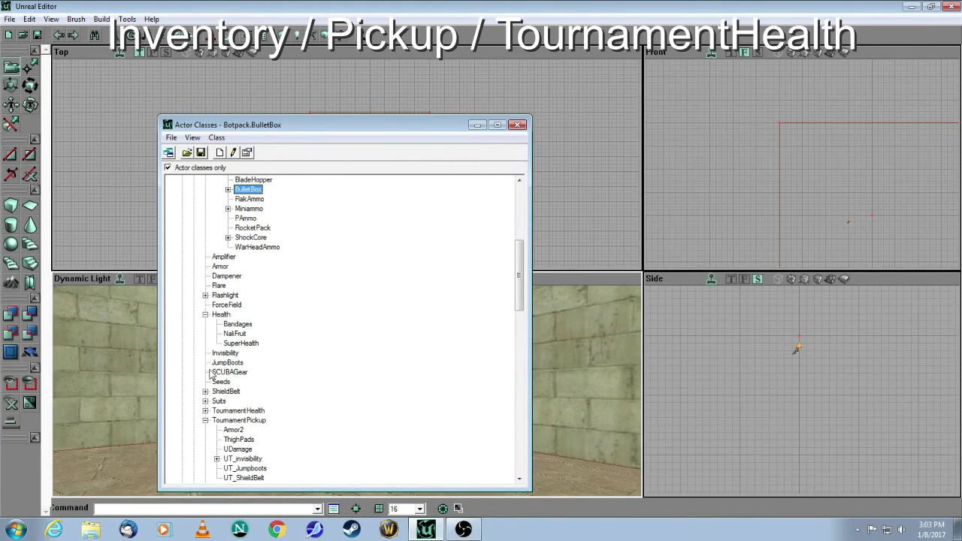
{"action": "left_click", "coordinate": [214, 411]}
{"action": "left_click", "coordinate": [205, 410]}
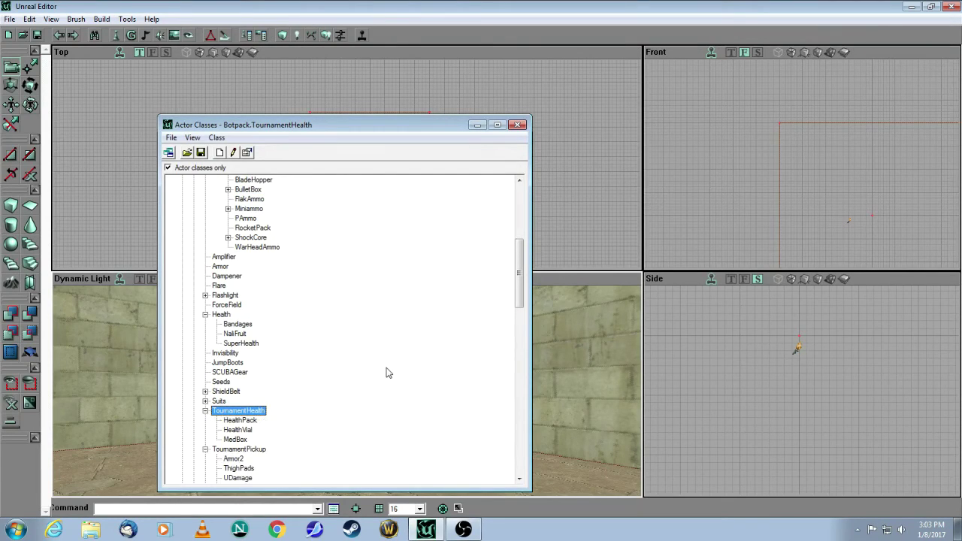
{"action": "left_click", "coordinate": [235, 439]}
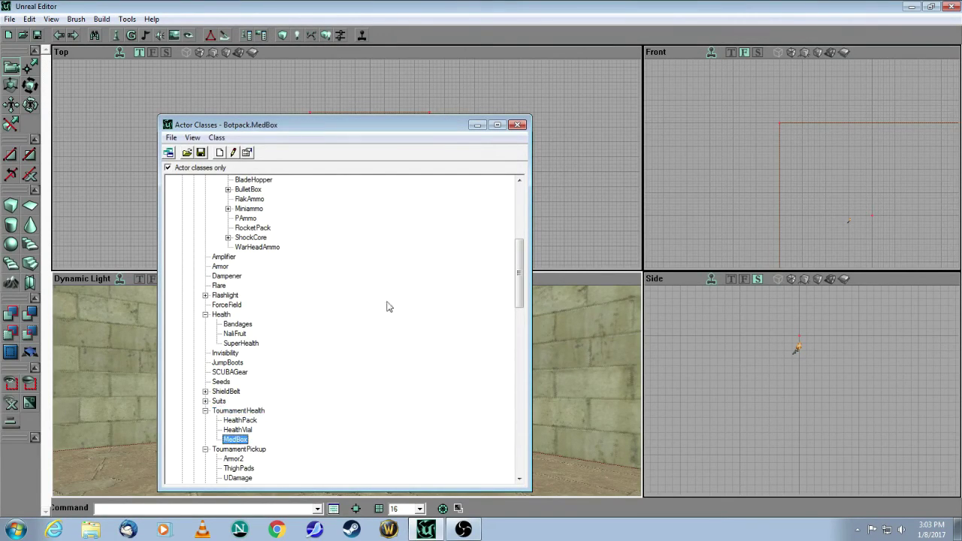
{"action": "left_click", "coordinate": [517, 125]}
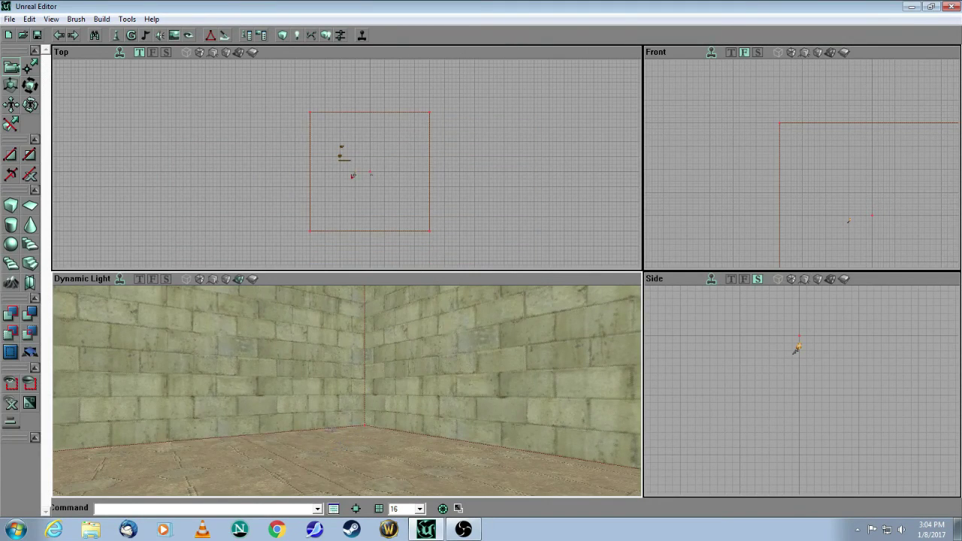
Add a MedBox actor on the floor near the room corner away from the sniper rifle.
{"action": "mouse_move", "coordinate": [332, 430]}
{"action": "left_mouse_down"}
{"action": "mouse_move", "coordinate": [329, 462]}
{"action": "mouse_move", "coordinate": [324, 416]}
{"action": "left_mouse_up"}
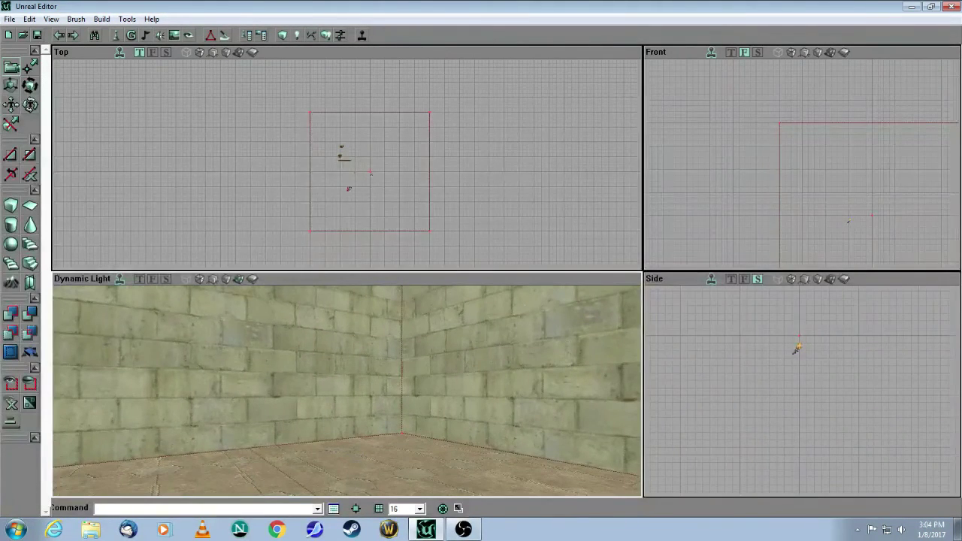
{"action": "right_click", "coordinate": [373, 481]}
{"action": "left_click", "coordinate": [423, 356]}
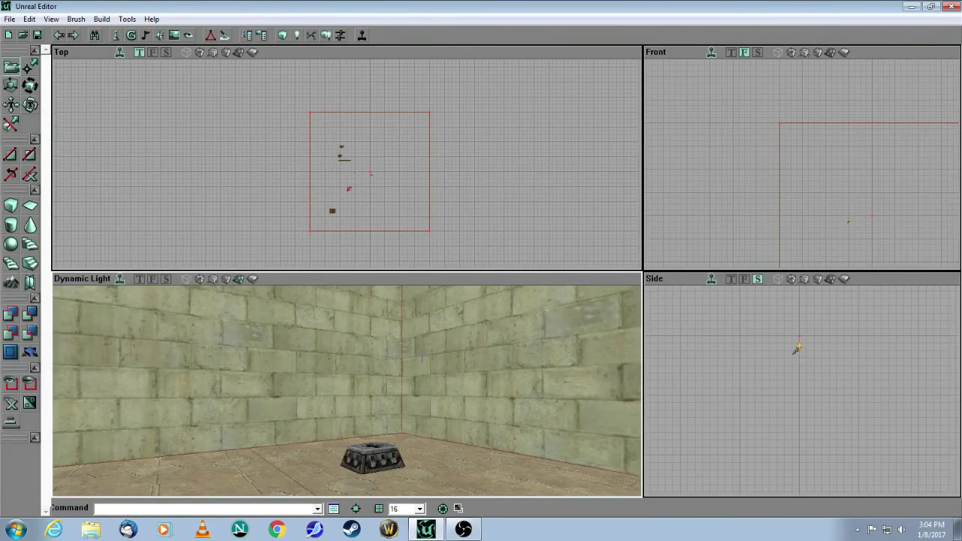
Build the whole map with the current build settings and check the room's lighting and placed actors.
{"action": "mouse_move", "coordinate": [406, 419]}
{"action": "left_mouse_down"}
{"action": "mouse_move", "coordinate": [402, 492]}
{"action": "mouse_move", "coordinate": [409, 405]}
{"action": "mouse_move", "coordinate": [408, 460]}
{"action": "mouse_move", "coordinate": [408, 430]}
{"action": "mouse_move", "coordinate": [411, 459]}
{"action": "mouse_move", "coordinate": [410, 432]}
{"action": "mouse_move", "coordinate": [410, 447]}
{"action": "mouse_move", "coordinate": [436, 473]}
{"action": "mouse_move", "coordinate": [459, 460]}
{"action": "mouse_move", "coordinate": [455, 417]}
{"action": "mouse_move", "coordinate": [469, 418]}
{"action": "mouse_move", "coordinate": [437, 380]}
{"action": "mouse_move", "coordinate": [375, 394]}
{"action": "mouse_move", "coordinate": [373, 321]}
{"action": "mouse_move", "coordinate": [374, 428]}
{"action": "mouse_move", "coordinate": [368, 406]}
{"action": "left_mouse_up"}
{"action": "left_click_drag", "start_coordinate": [366, 458], "coordinate": [366, 406]}
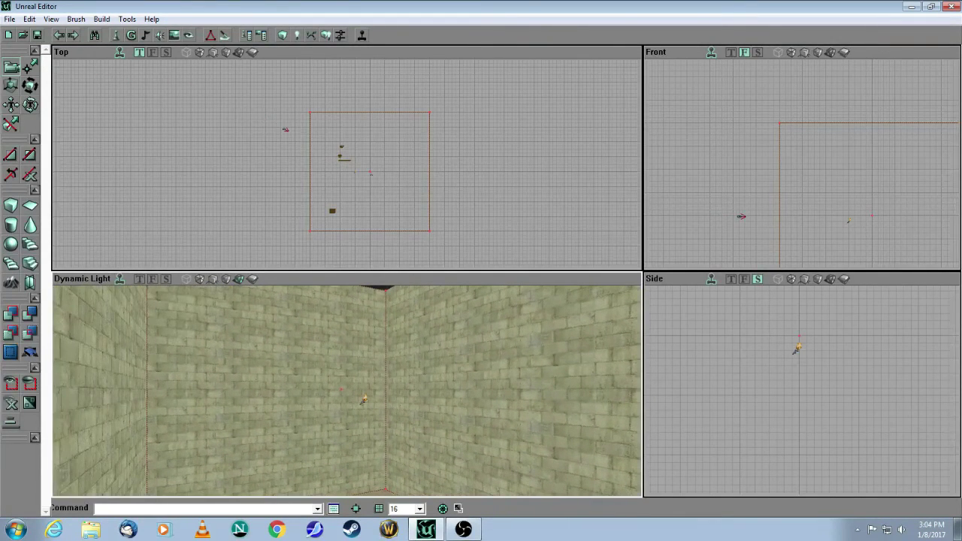
{"action": "left_click", "coordinate": [284, 38]}
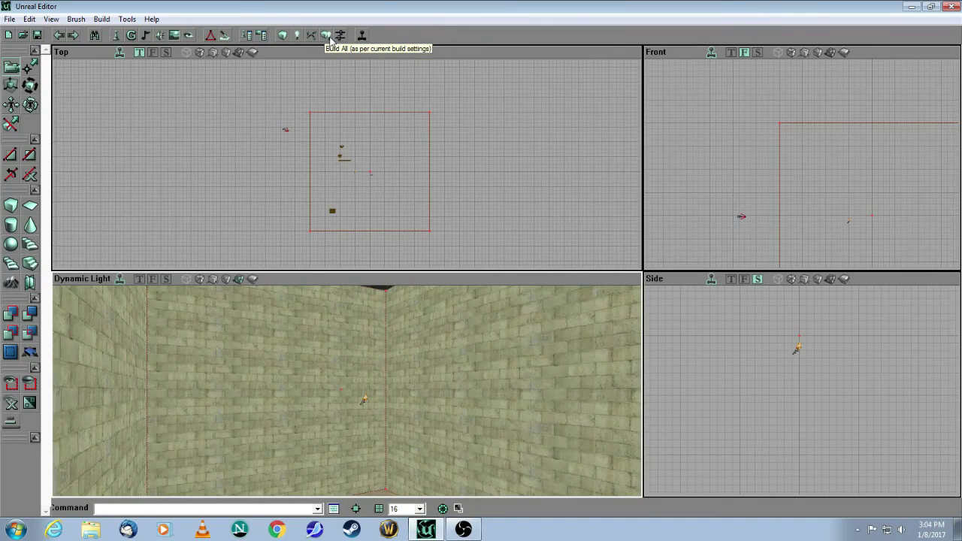
{"action": "left_click", "coordinate": [328, 39]}
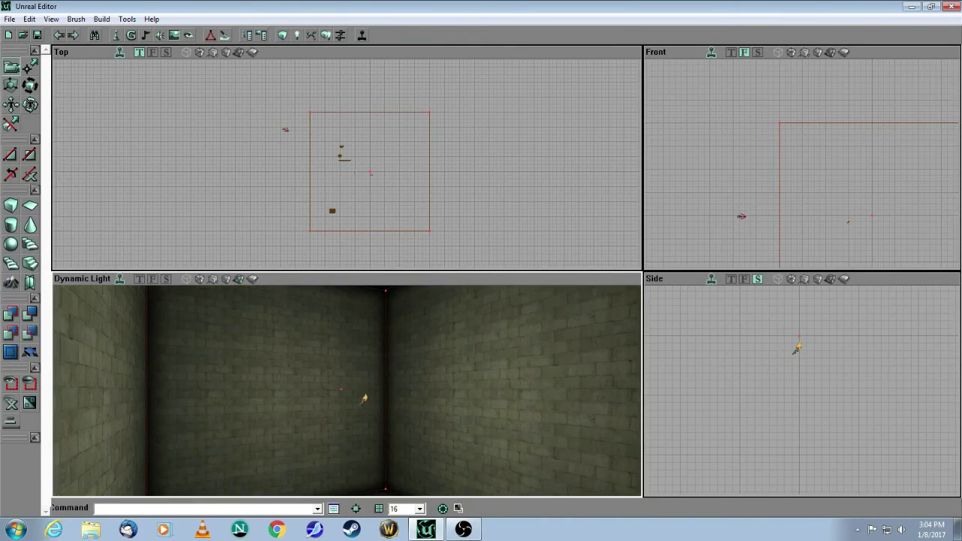
{"action": "mouse_move", "coordinate": [346, 390]}
{"action": "left_mouse_down"}
{"action": "mouse_move", "coordinate": [347, 331]}
{"action": "mouse_move", "coordinate": [346, 432]}
{"action": "mouse_move", "coordinate": [347, 317]}
{"action": "mouse_move", "coordinate": [347, 450]}
{"action": "mouse_move", "coordinate": [346, 360]}
{"action": "left_mouse_up"}
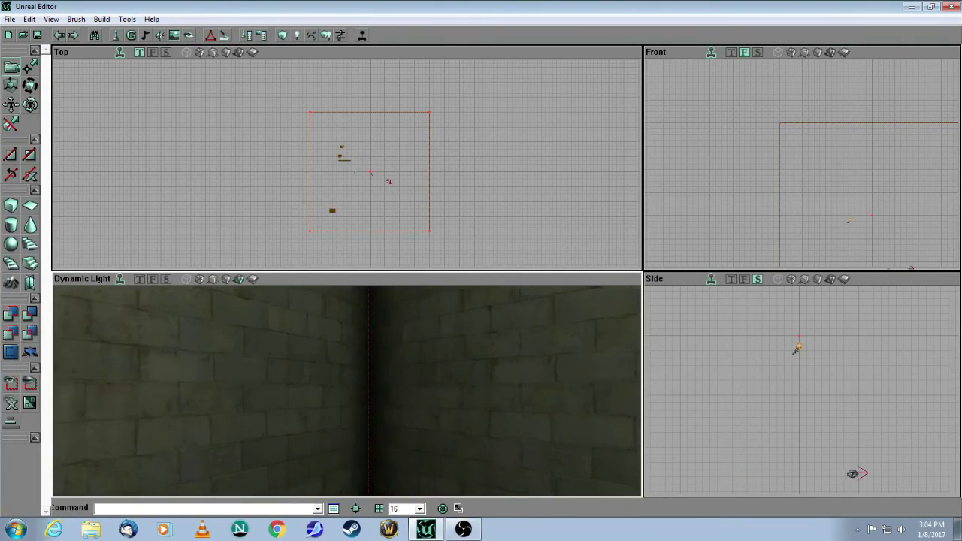
{"action": "mouse_move", "coordinate": [347, 391]}
{"action": "left_mouse_down"}
{"action": "mouse_move", "coordinate": [316, 405]}
{"action": "mouse_move", "coordinate": [286, 391]}
{"action": "mouse_move", "coordinate": [225, 399]}
{"action": "mouse_move", "coordinate": [225, 346]}
{"action": "mouse_move", "coordinate": [229, 398]}
{"action": "mouse_move", "coordinate": [214, 429]}
{"action": "mouse_move", "coordinate": [214, 466]}
{"action": "mouse_move", "coordinate": [347, 391]}
{"action": "left_mouse_up"}
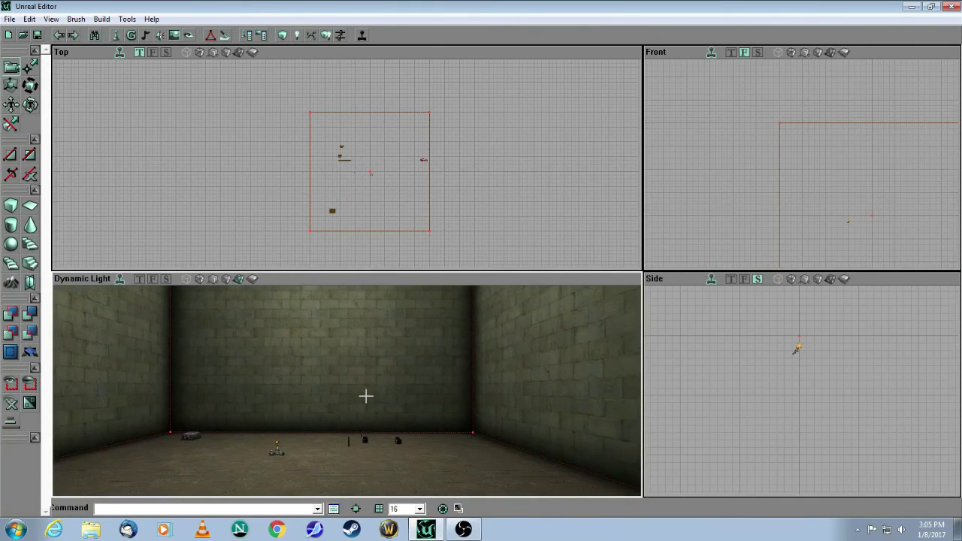
Play-test the map, start the deathmatch, and pick up the sniper rifle and a box of rifle rounds.
{"action": "left_click", "coordinate": [361, 35]}
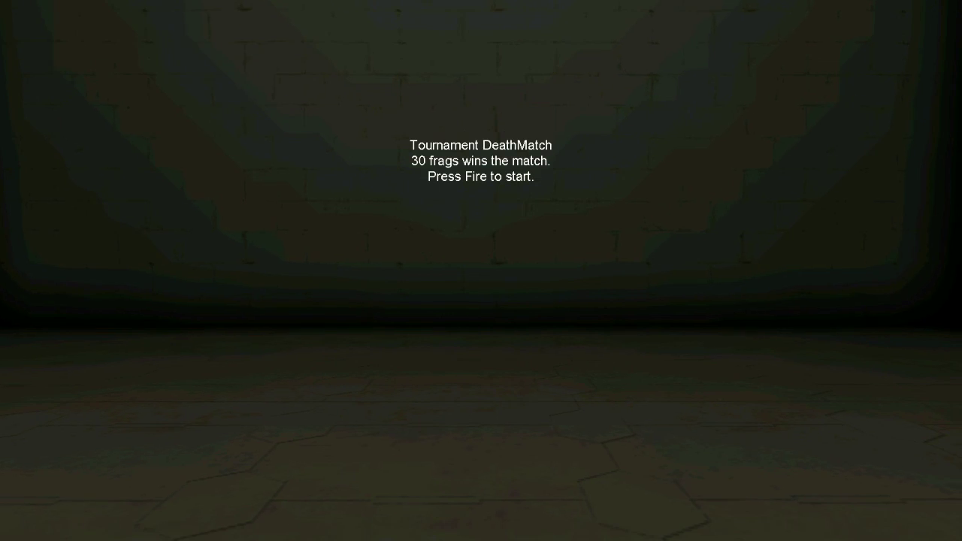
{"action": "left_click", "coordinate": [481, 270]}
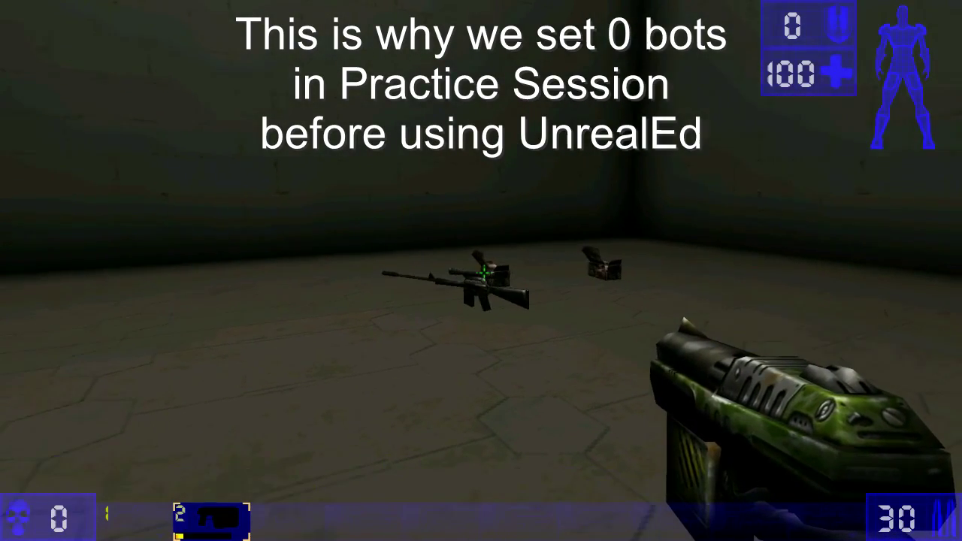
{"action": "key", "text": "w"}
{"action": "key", "text": "w"}
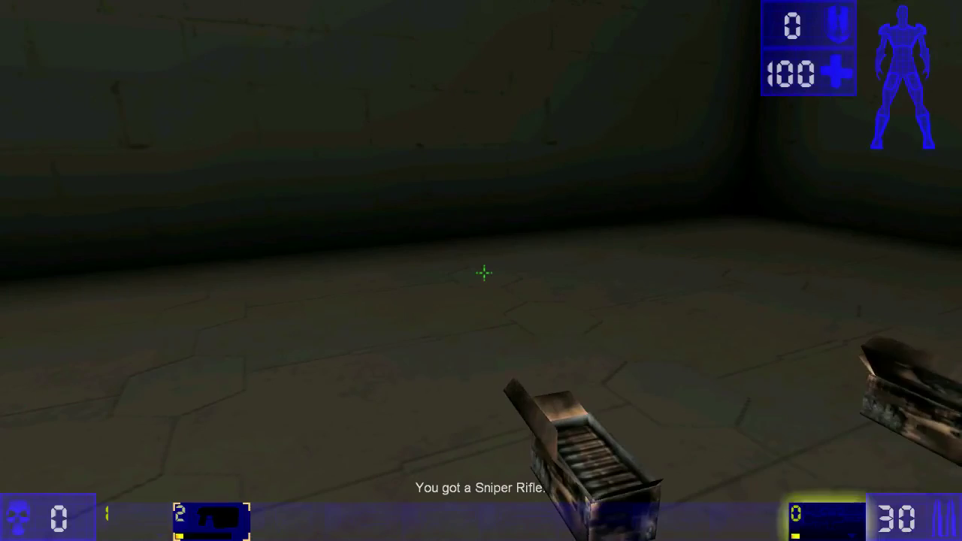
{"action": "key", "text": "s"}
{"action": "key", "text": "w"}
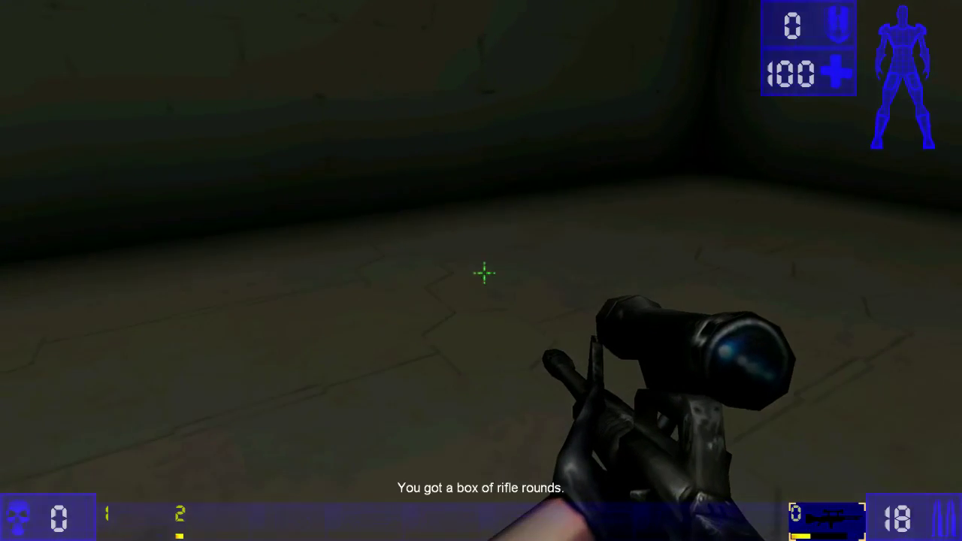
Pick up another box of rifle rounds in the play-test and walk over to the MedBox near the room corner.
{"action": "key", "text": "w"}
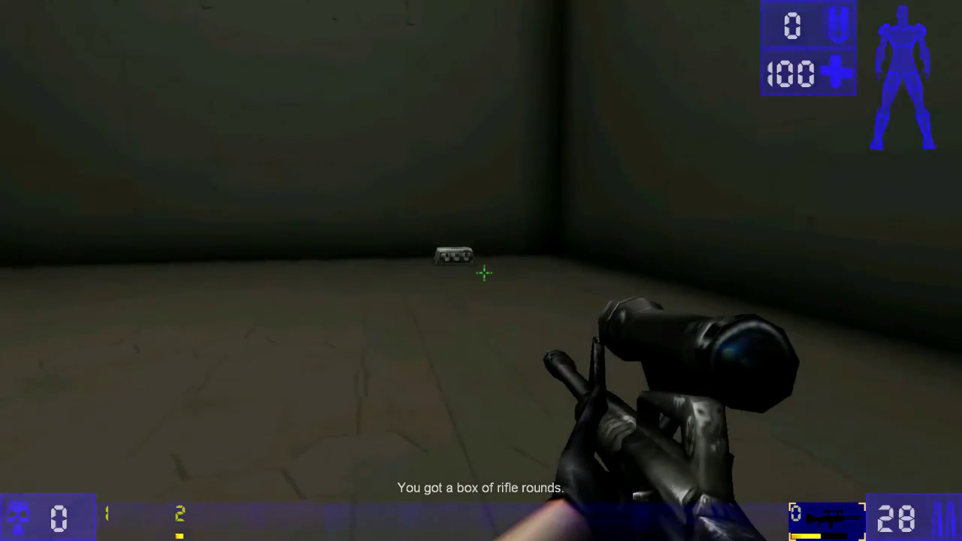
{"action": "key", "text": "w"}
{"action": "key", "text": "w"}
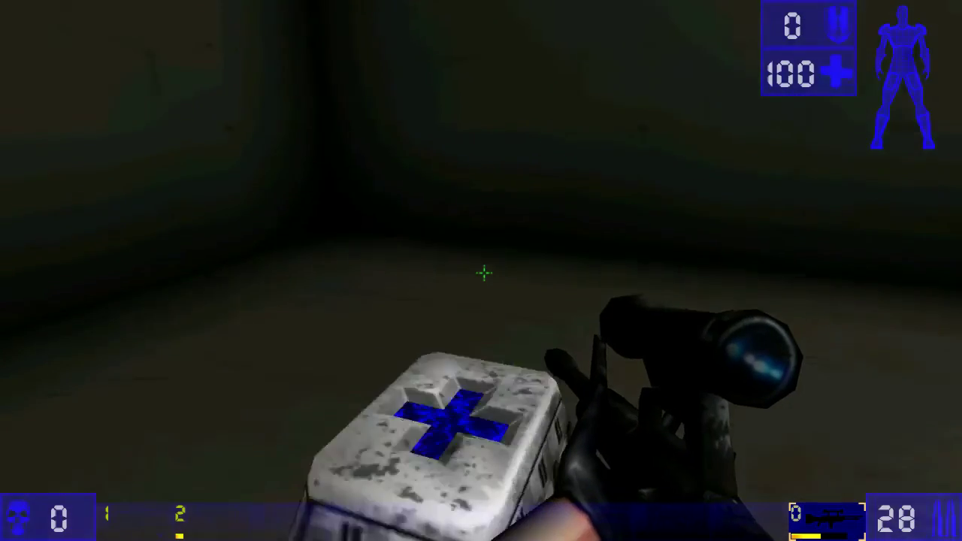
{"action": "key", "text": "w"}
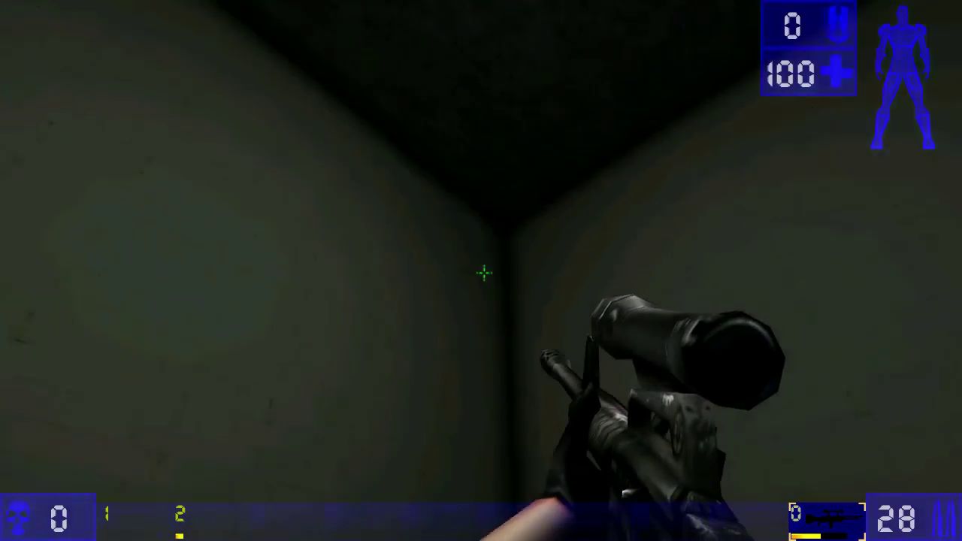
Walk around the room to inspect the lighting on its walls, corners and ceiling, and head back towards the MedBox.
{"action": "key", "text": "w"}
{"action": "key", "text": "s"}
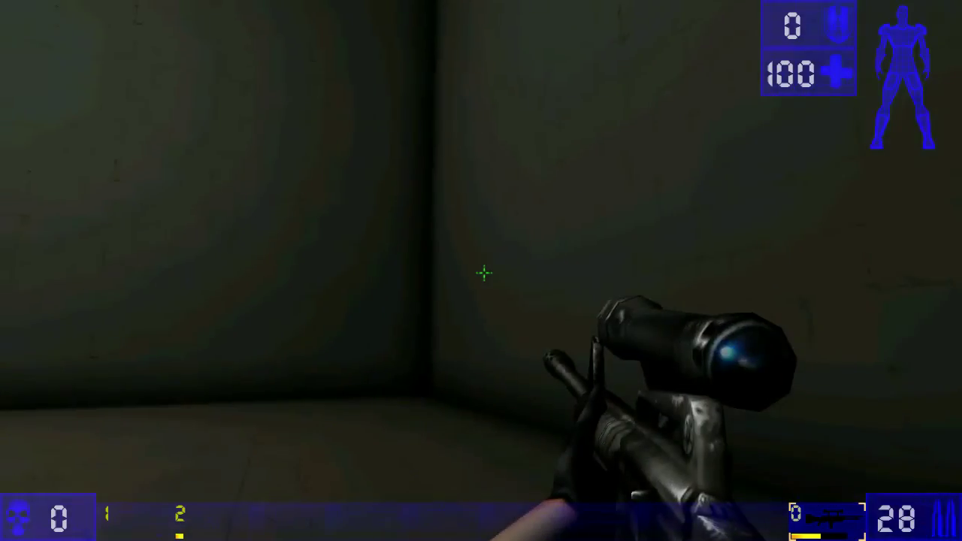
{"action": "key", "text": "w"}
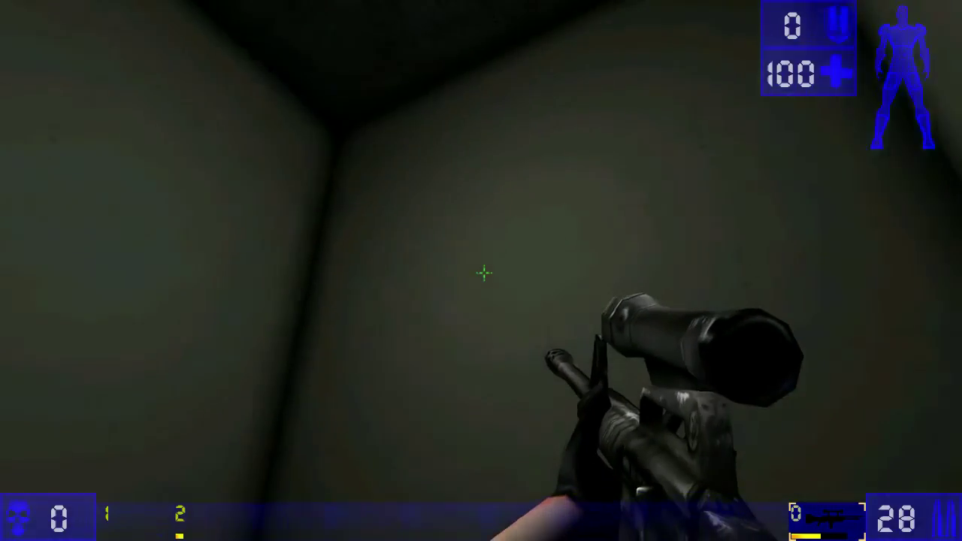
{"action": "key", "text": "w"}
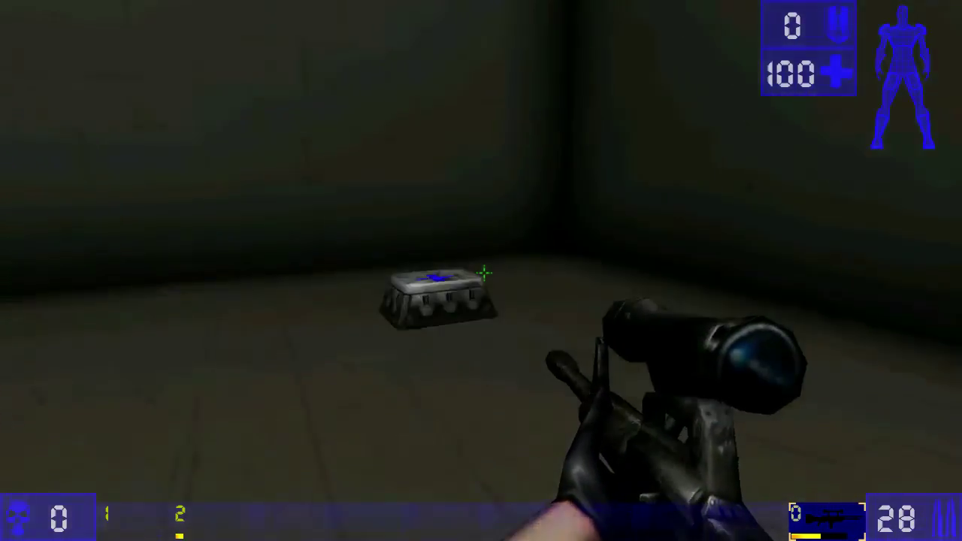